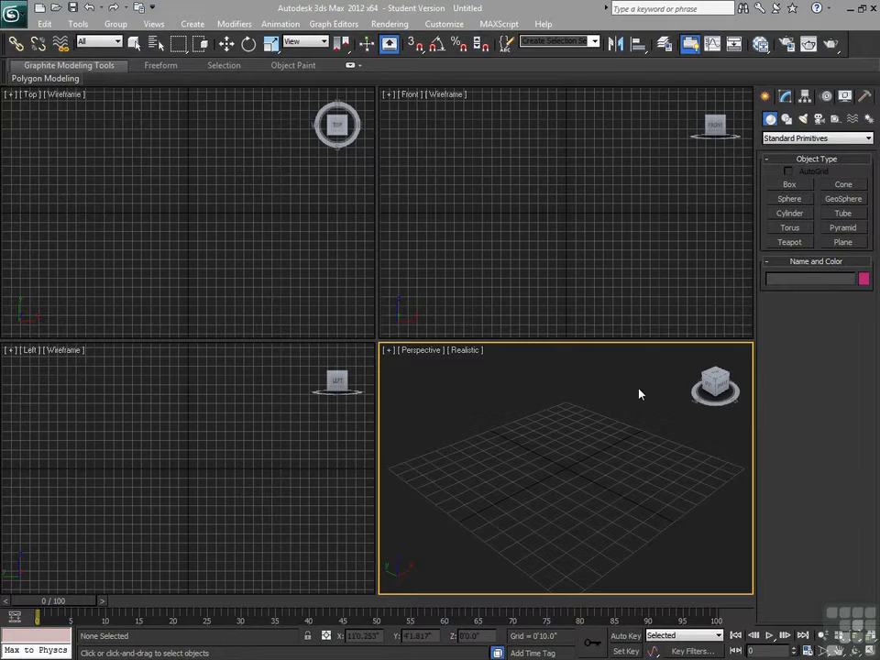
- Load the 3dsMax2009.ui custom UI scheme for a lighter grey interface
left_click(444, 24)
left_click(466, 62)
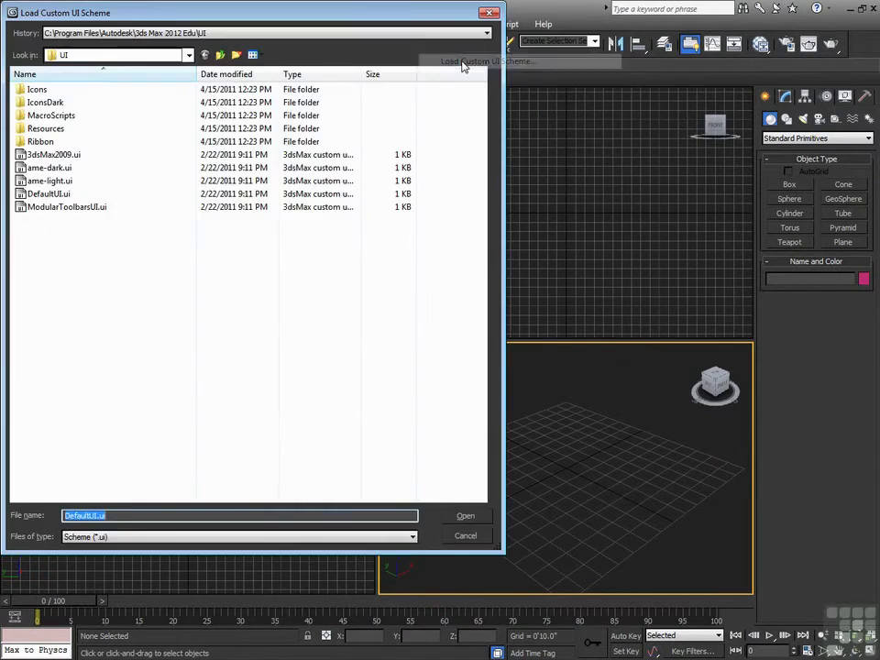
left_click(57, 156)
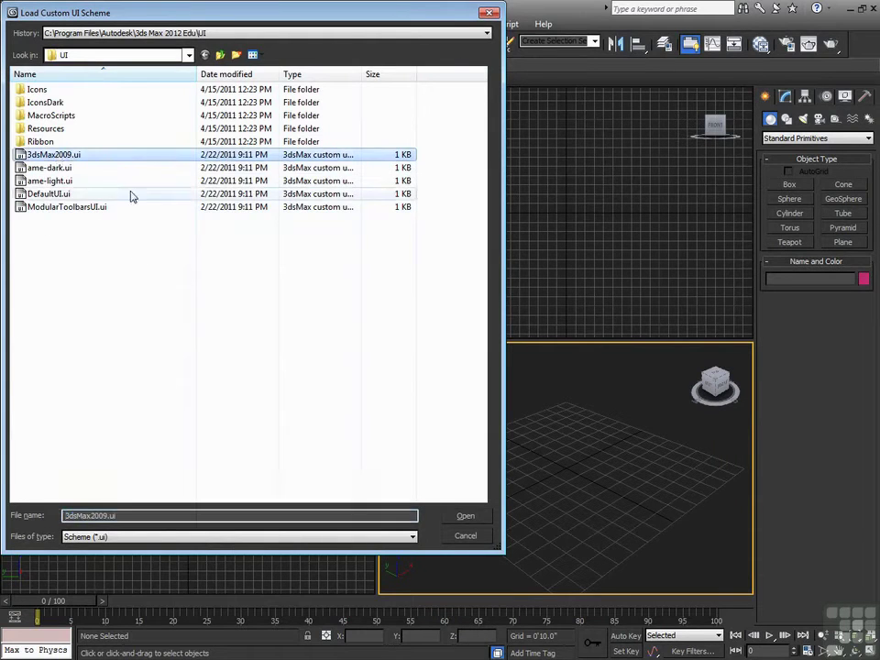
left_click(466, 515)
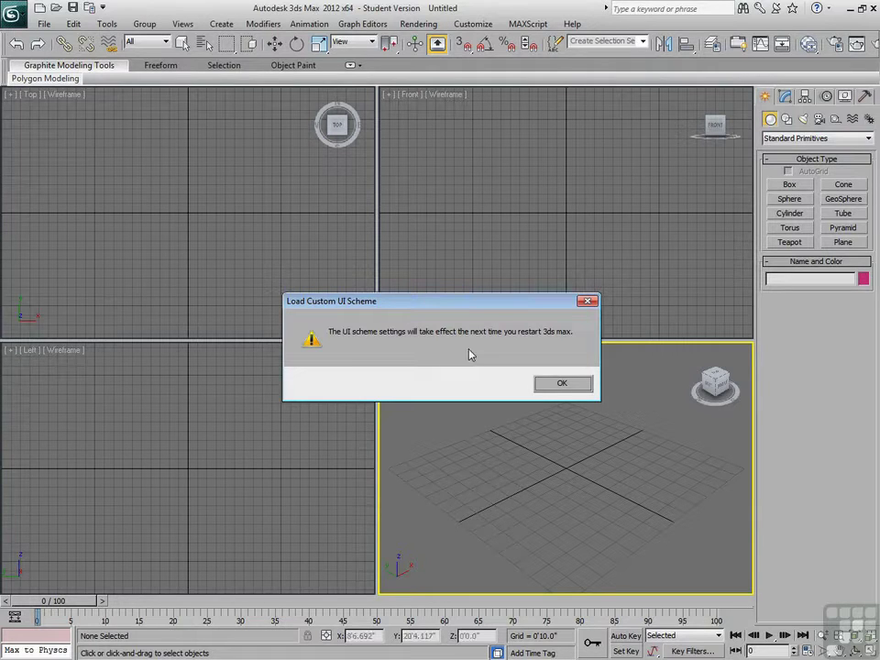
- Dismiss the restart notice, then load the ModularToolbarsUI.ui scheme and acknowledge its restart notice
left_click(556, 383)
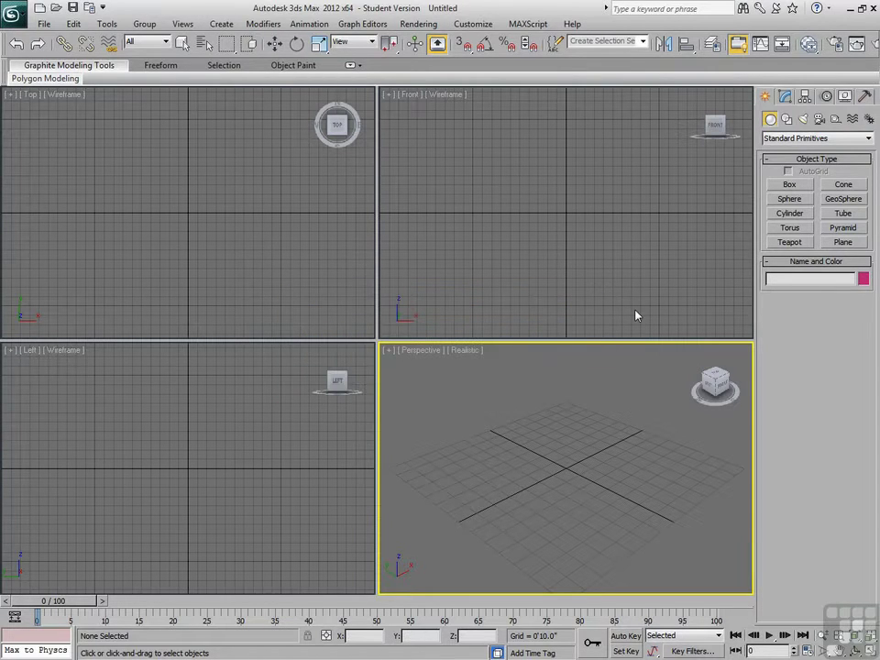
left_click(473, 24)
left_click(485, 77)
left_click(60, 207)
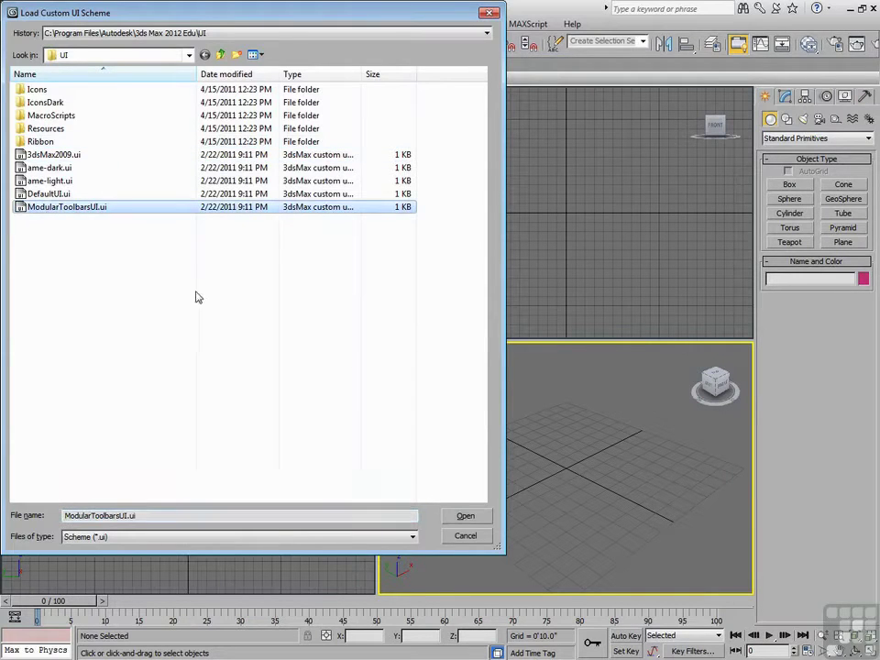
left_click(466, 515)
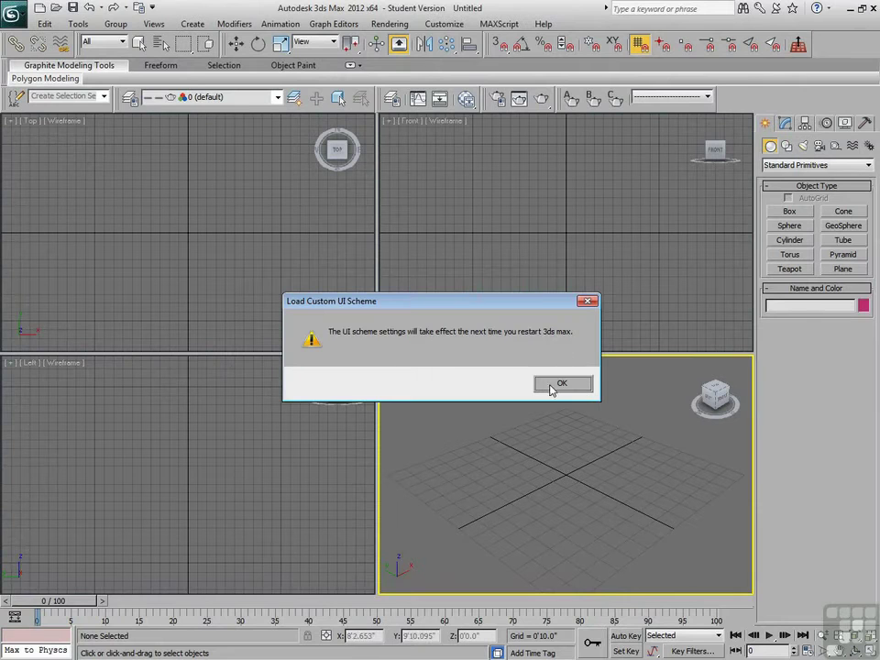
left_click(555, 383)
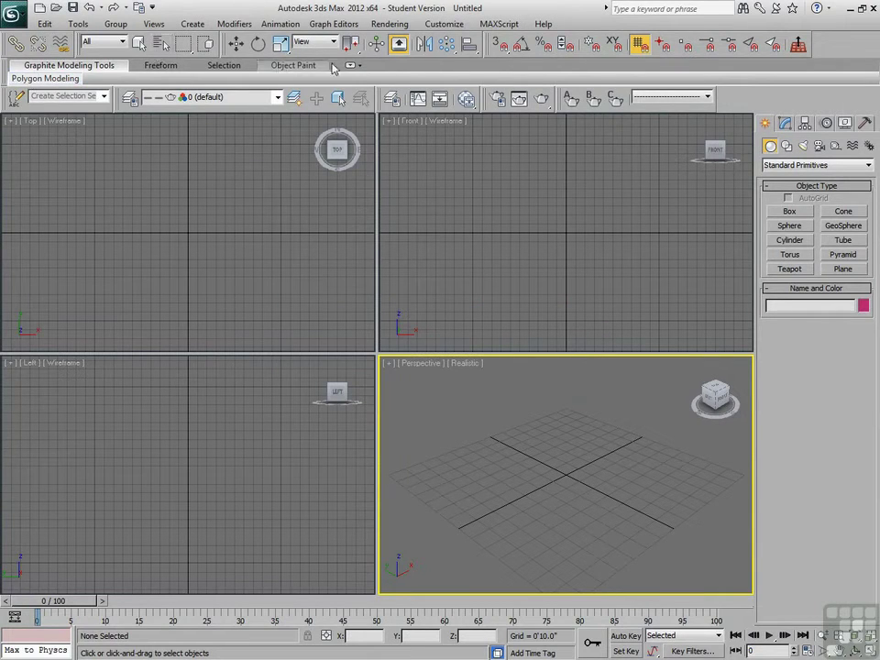
- Float the Render and Render Shortcuts toolbars over the Front and Top viewports
left_click(487, 106)
left_click_drag(486, 106, 495, 203)
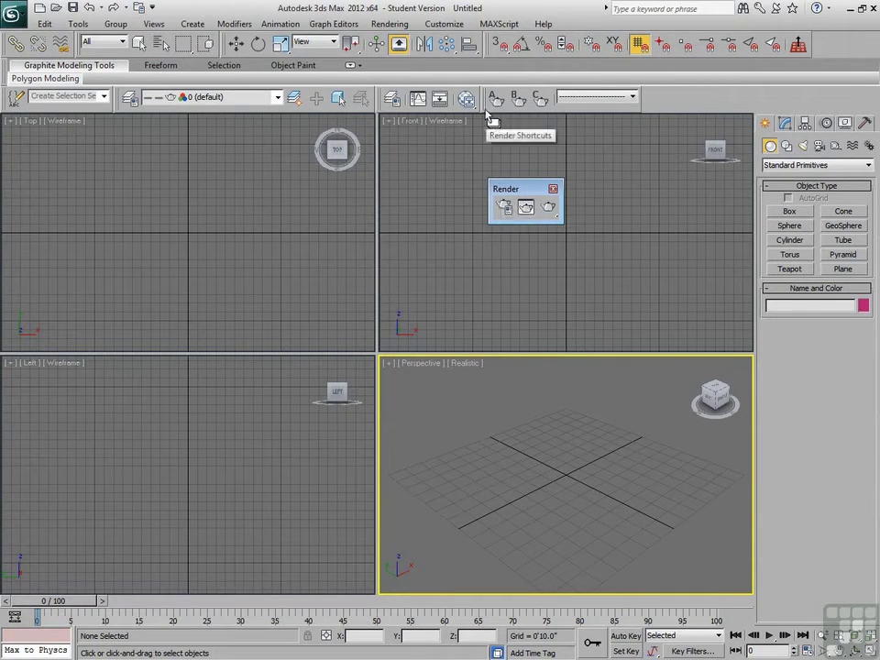
left_click_drag(489, 99, 152, 259)
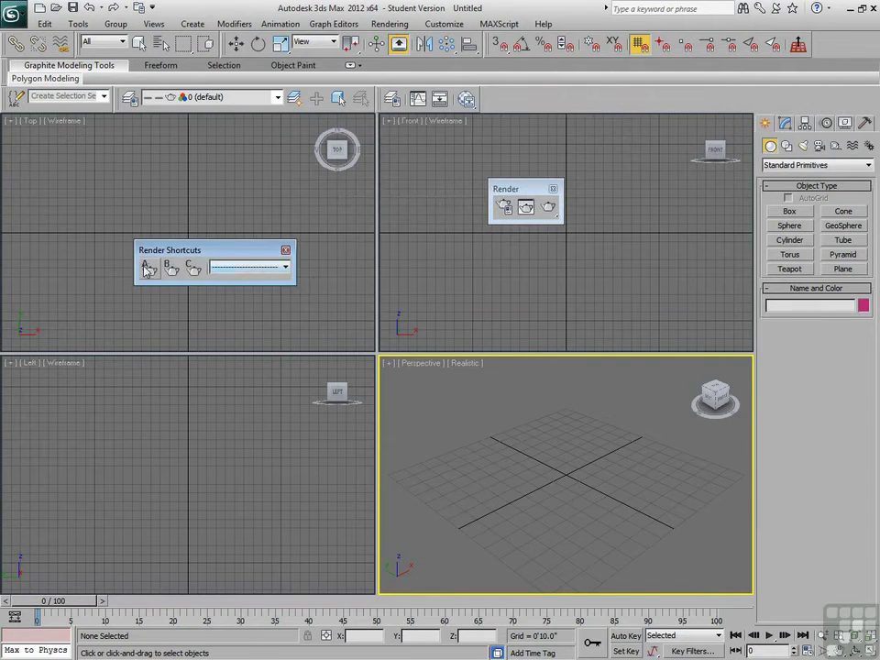
- Dock both toolbars back into the second toolbar row and close the floating Editors toolbar
left_click_drag(230, 248, 503, 119)
left_click_drag(502, 181, 683, 113)
left_click_drag(485, 100, 566, 101)
left_click_drag(385, 102, 544, 209)
left_click(628, 198)
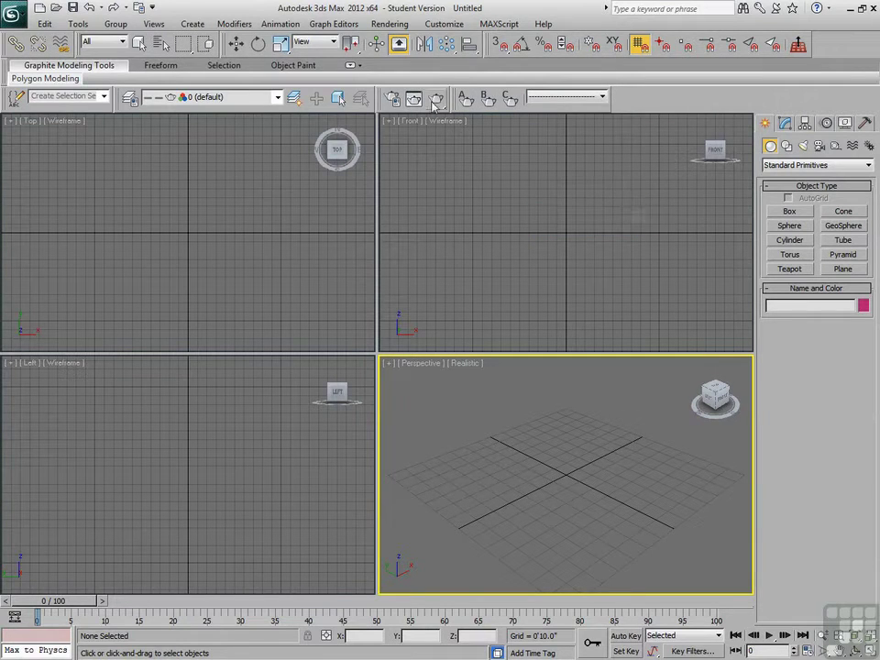
- Load the DefaultUI.ui scheme to restore the dark interface and dismiss the restart notice
left_click(443, 24)
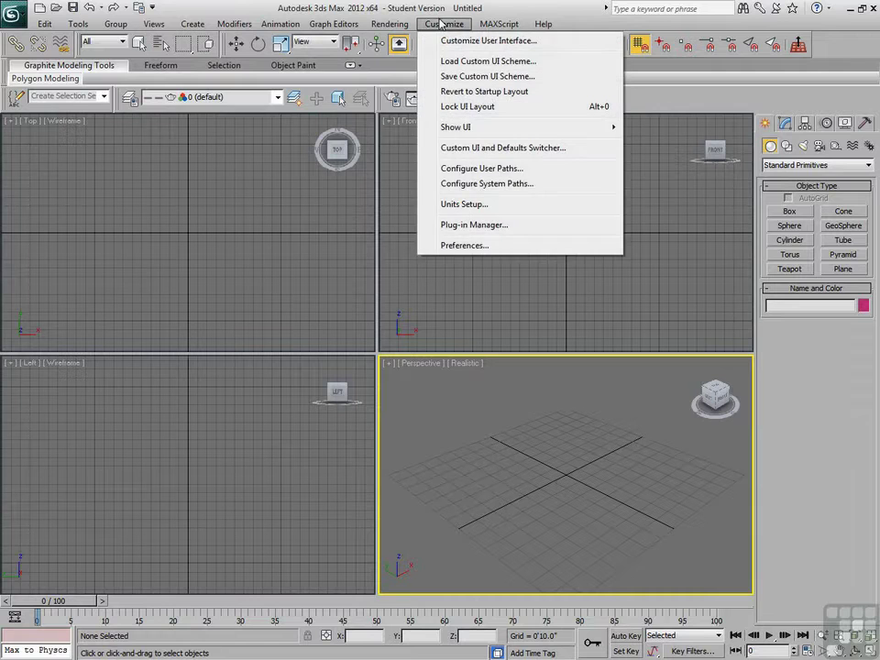
left_click(463, 61)
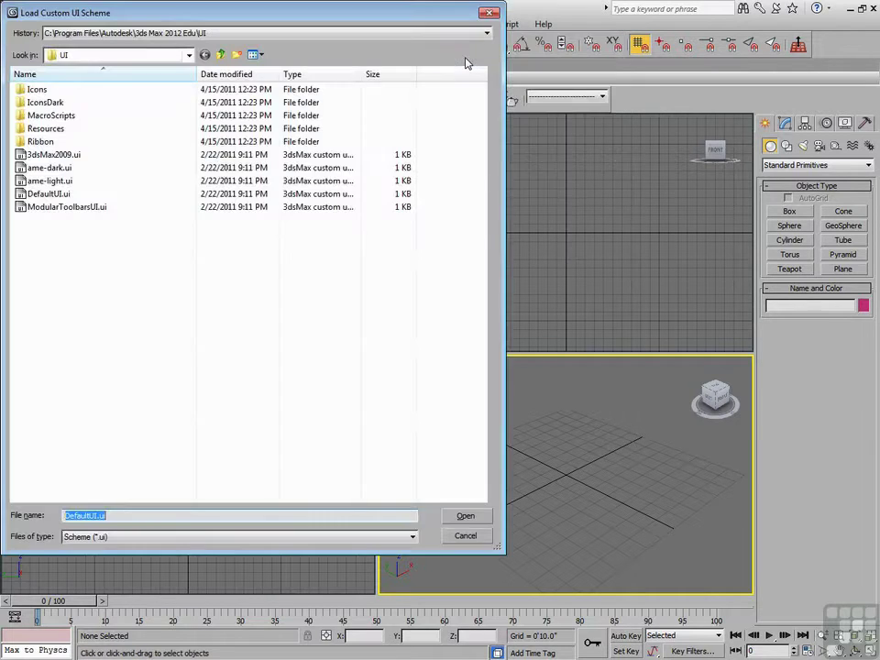
left_click(44, 195)
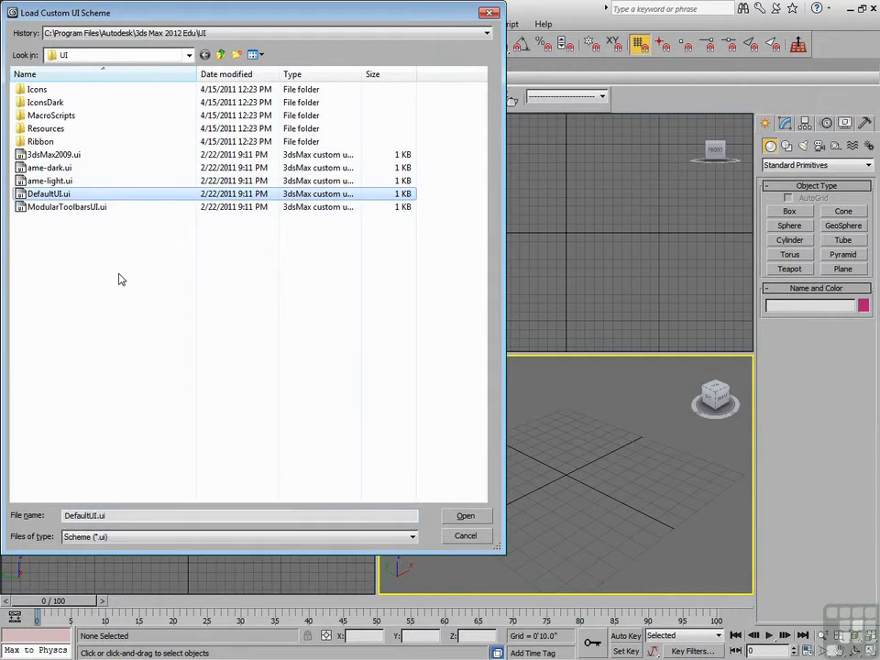
left_click(466, 515)
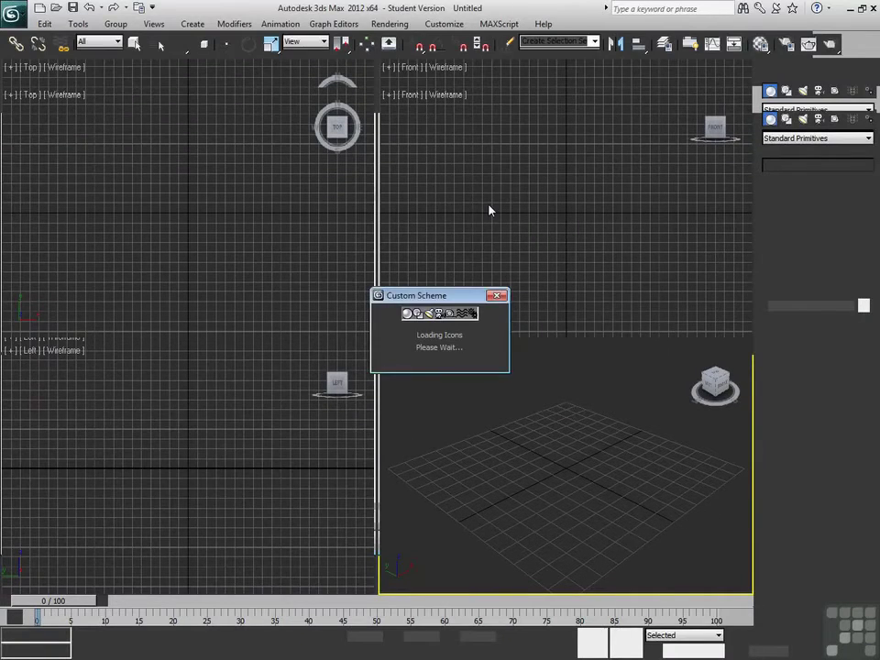
left_click(557, 383)
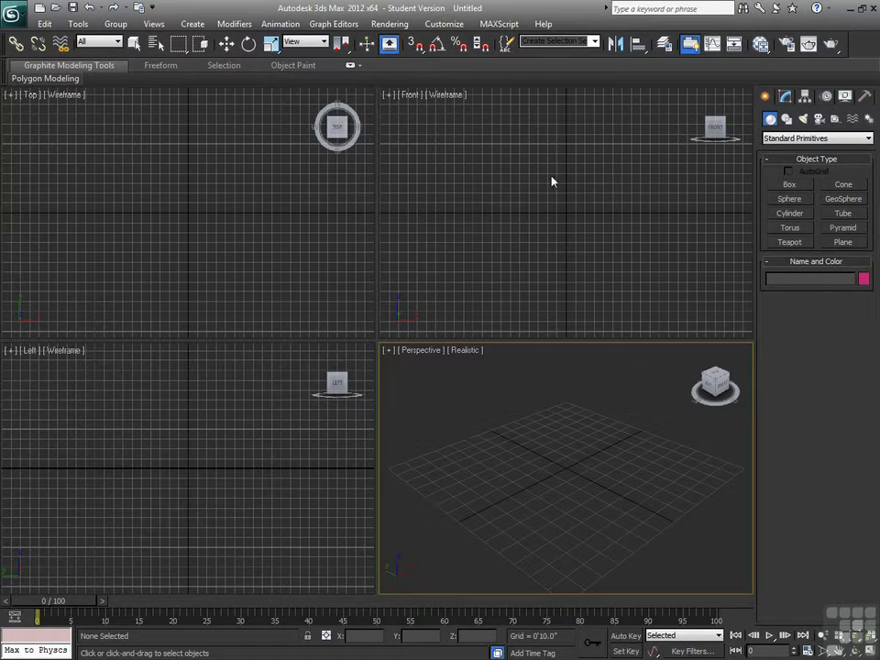
left_click(444, 24)
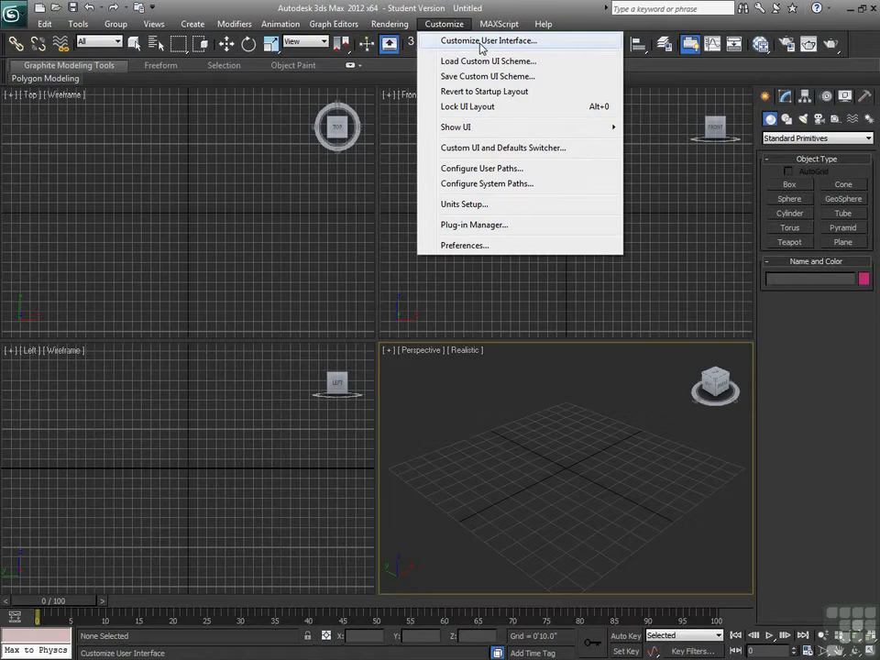
- Open Customize User Interface and look through the Keyboard, Toolbars, Menus and Colors tabs
left_click(480, 43)
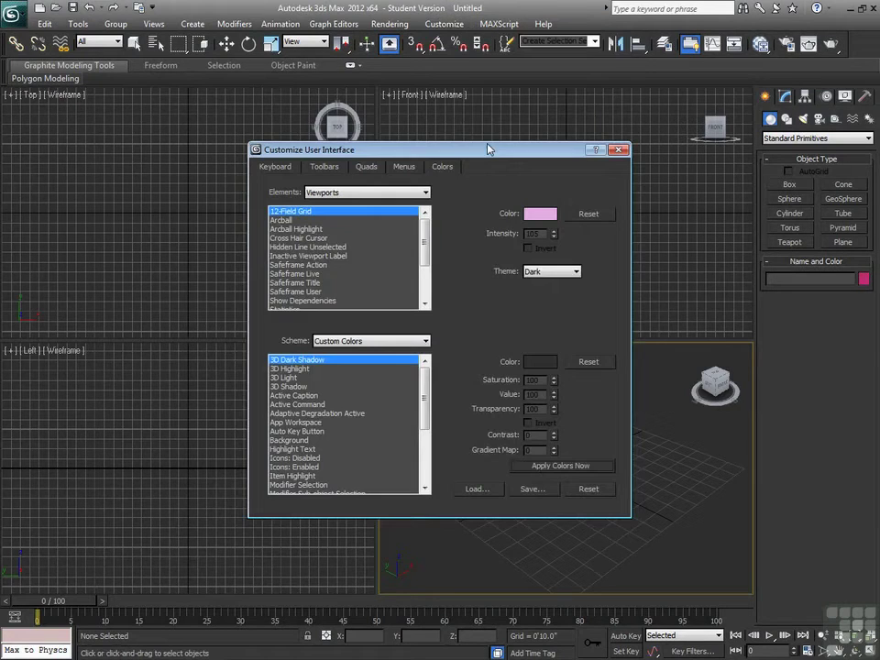
left_click(277, 168)
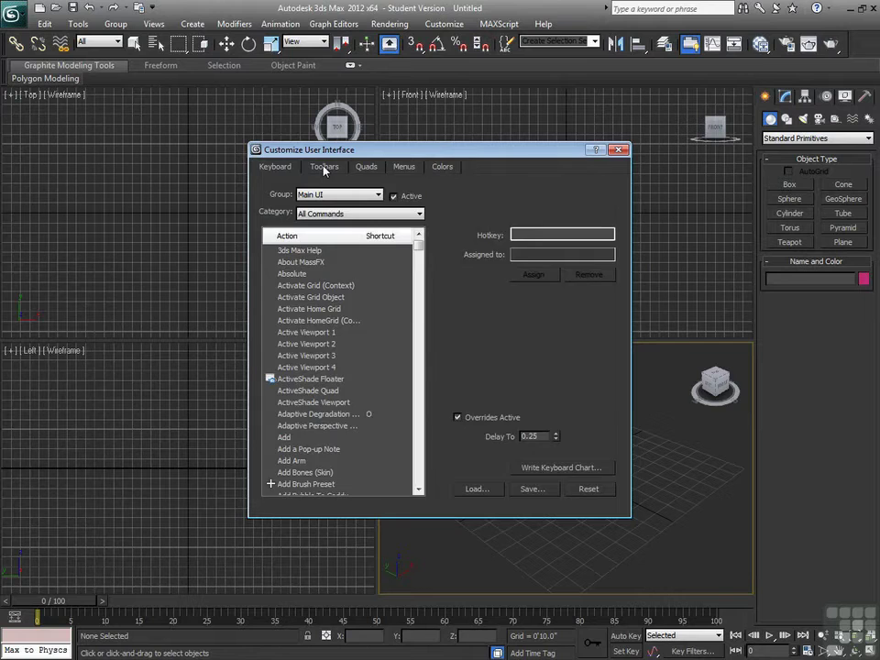
left_click(323, 169)
left_click(404, 169)
left_click(442, 169)
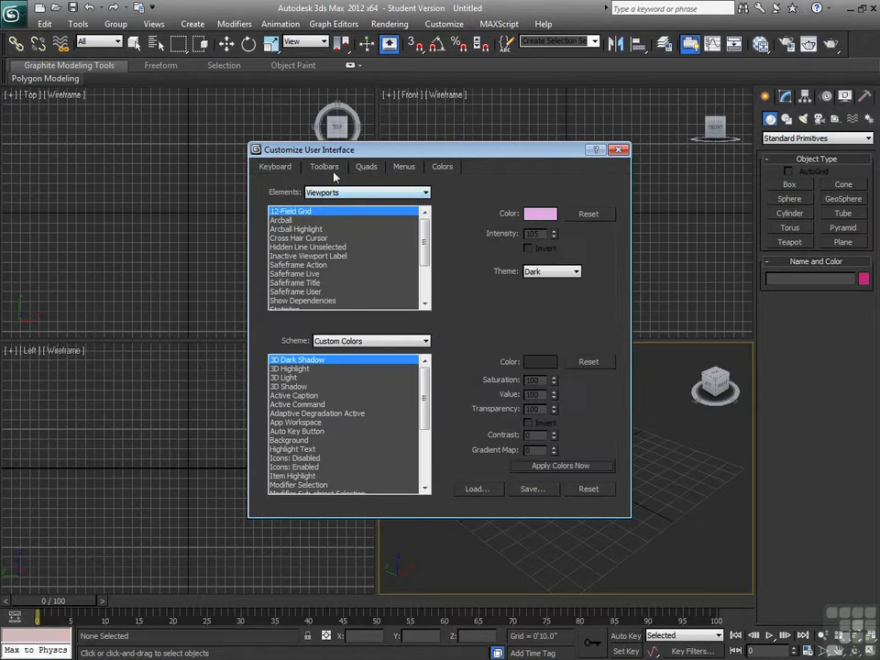
left_click(276, 170)
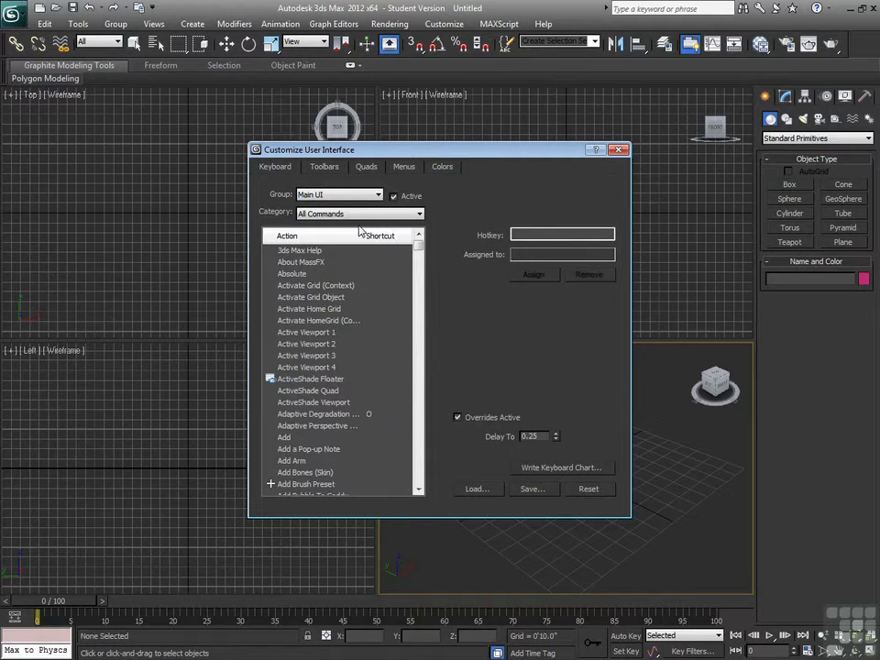
- Select the Load Anim action and enter Alt+Shift+Ctrl+A as its hotkey
left_click_drag(417, 246, 427, 337)
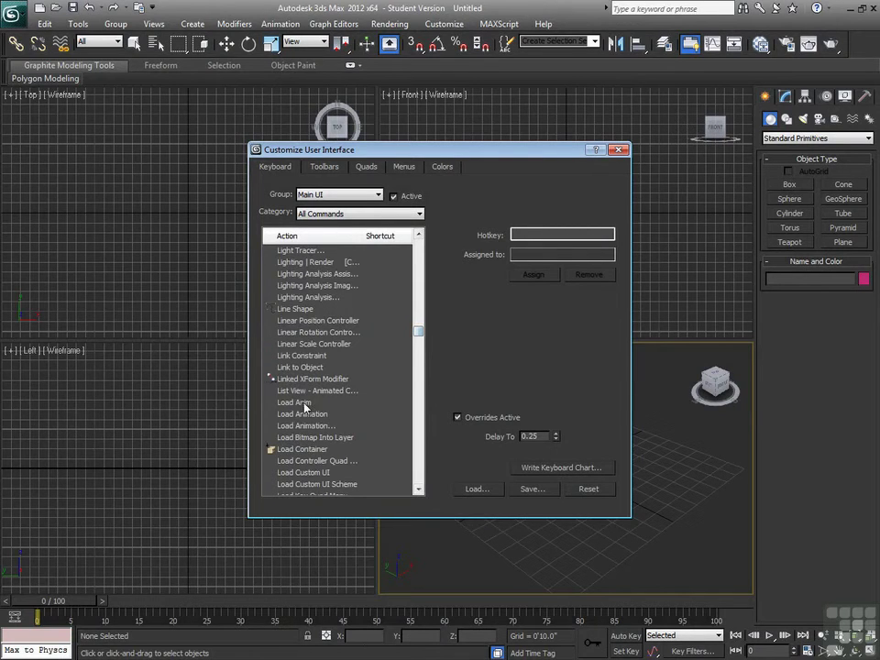
left_click(366, 402)
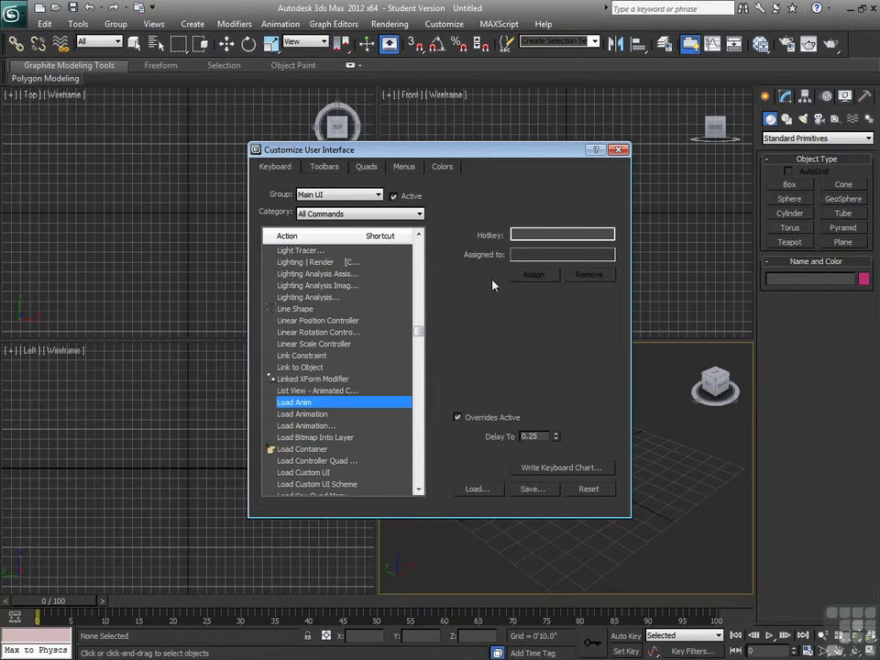
left_click(559, 236)
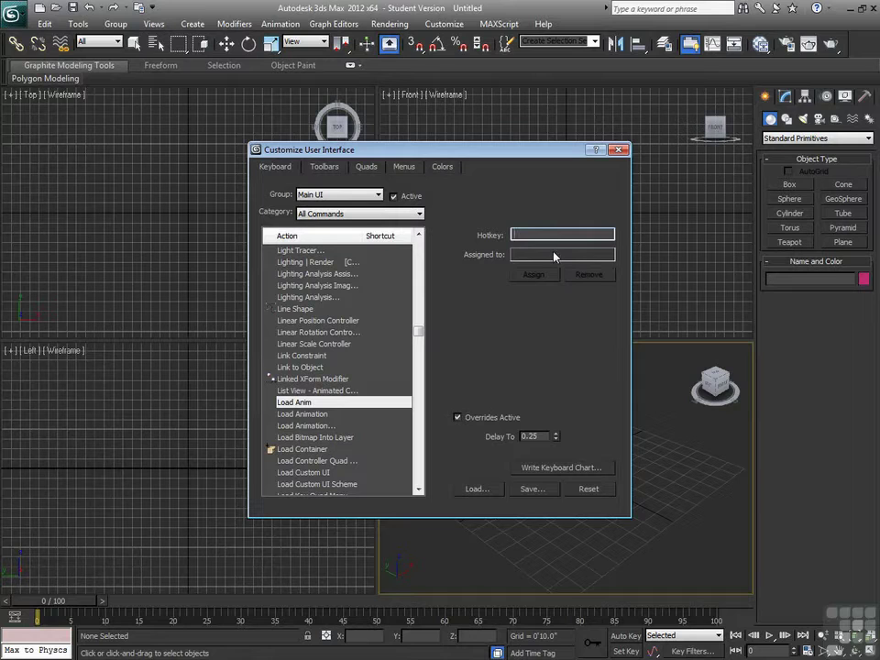
key("ctrl+alt+shift+a")
- Step through the Toolbars and Quads tabs to the Menus page showing the Main Menu Bar
left_click(325, 166)
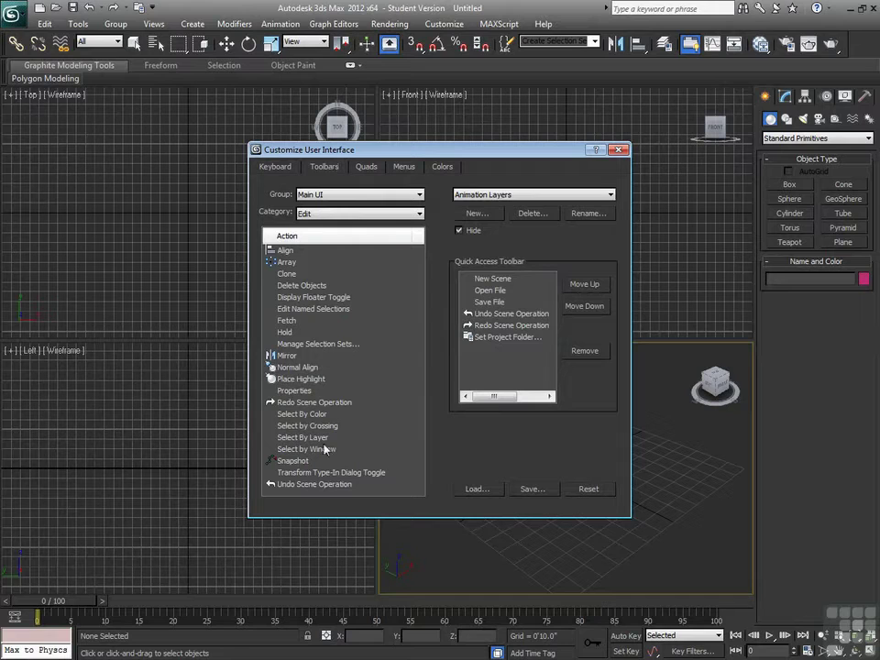
left_click(366, 166)
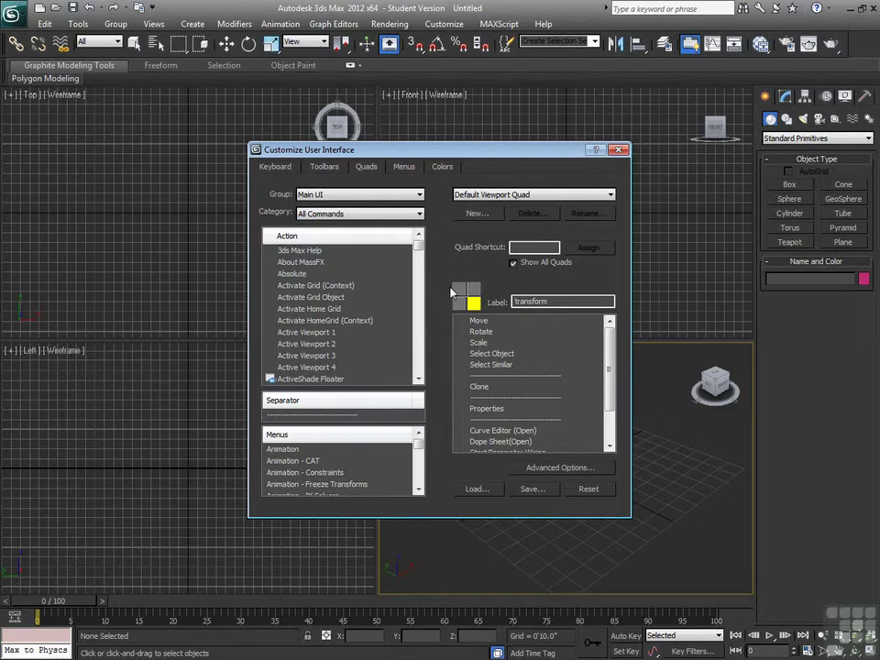
left_click(403, 166)
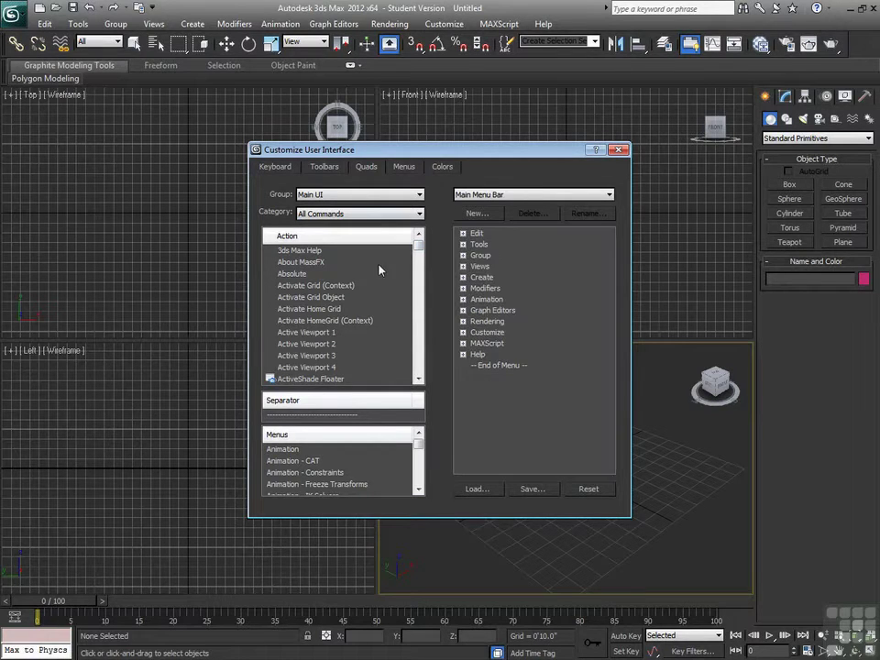
- On the Colors tab, set Viewport Background to a dark red and apply it
left_click(443, 167)
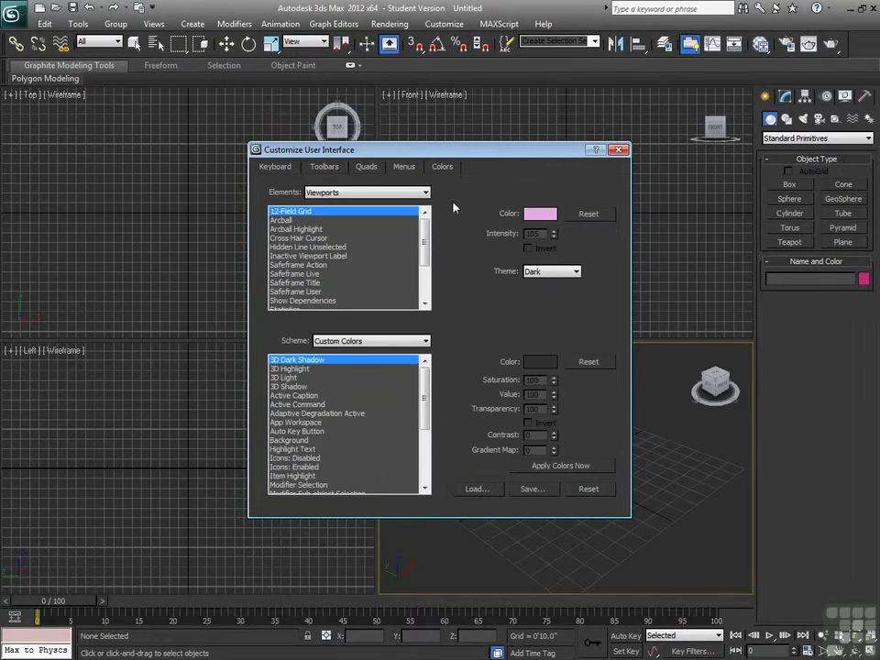
left_click_drag(424, 240, 426, 275)
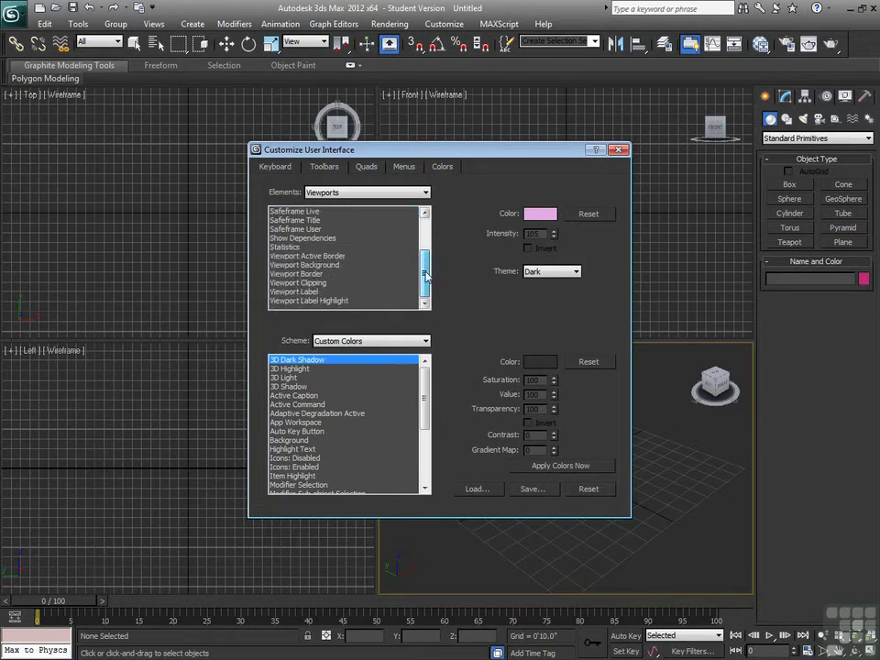
left_click(357, 266)
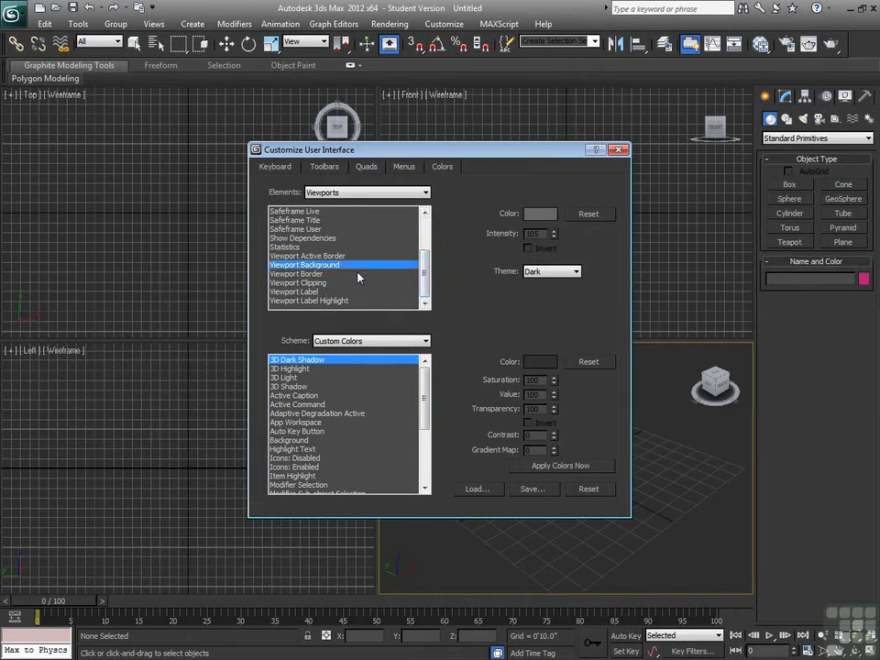
left_click(540, 215)
left_click_drag(452, 158, 477, 160)
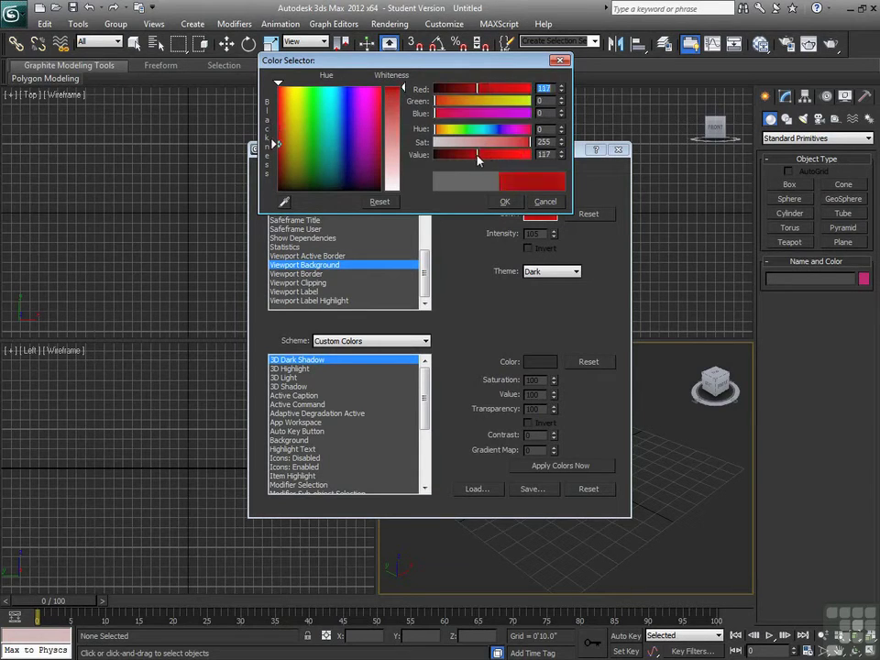
left_click(504, 200)
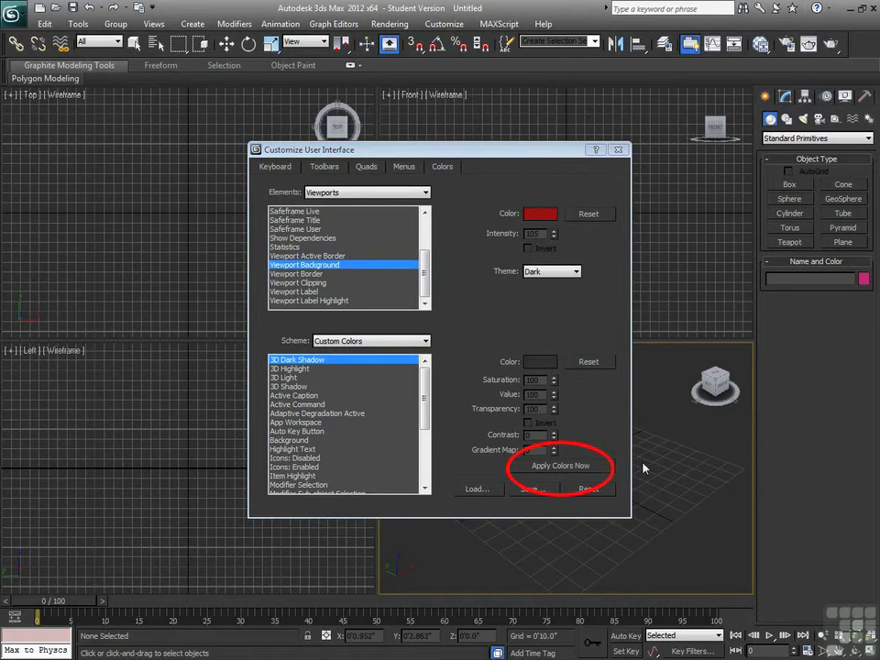
left_click(563, 466)
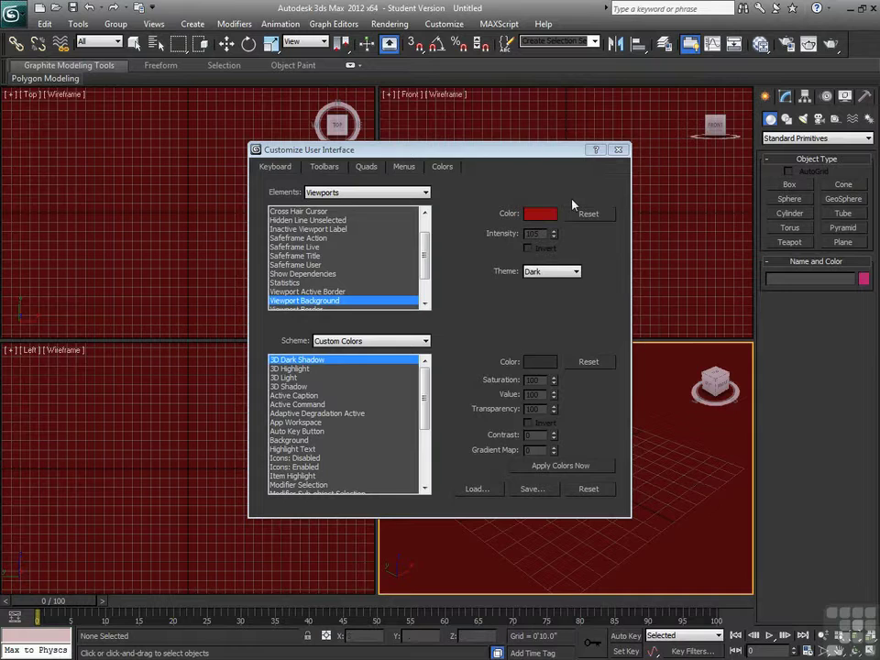
- Change the viewport background to a neutral grey and apply it
left_click(541, 214)
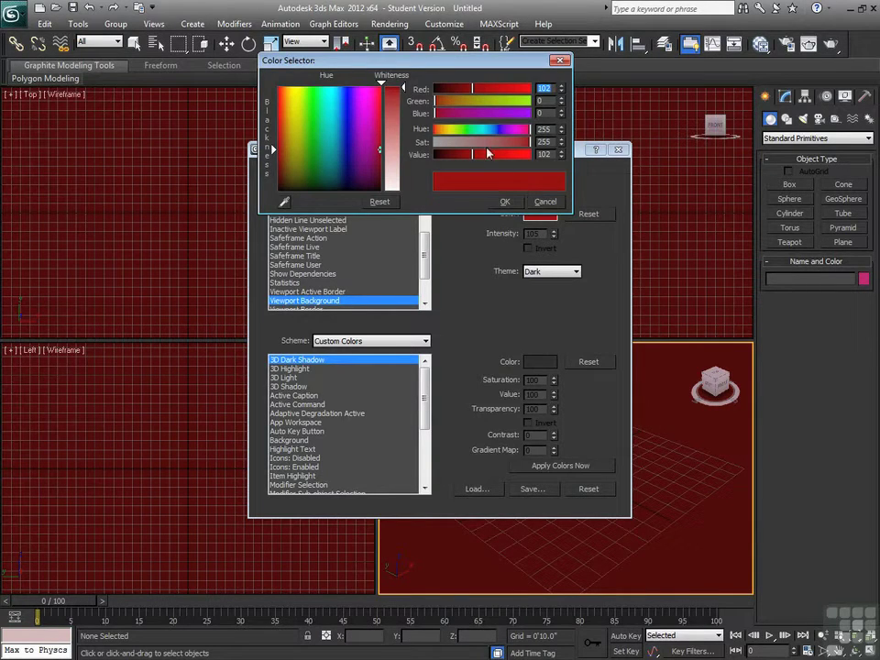
left_click_drag(486, 143, 460, 156)
left_click(503, 202)
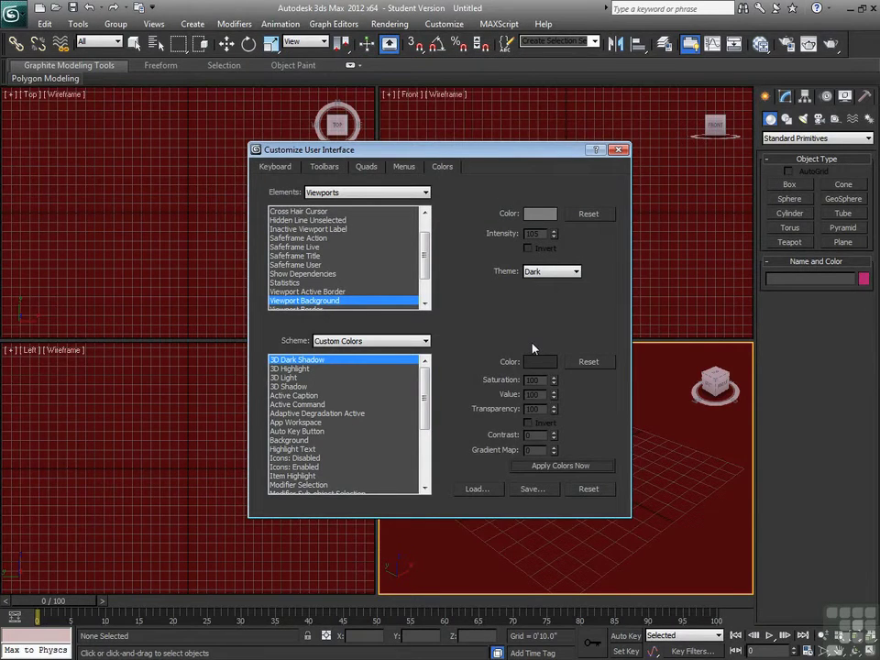
left_click(555, 468)
- Lighten the background grey to RGB 133, apply it, and close the dialog
left_click(540, 213)
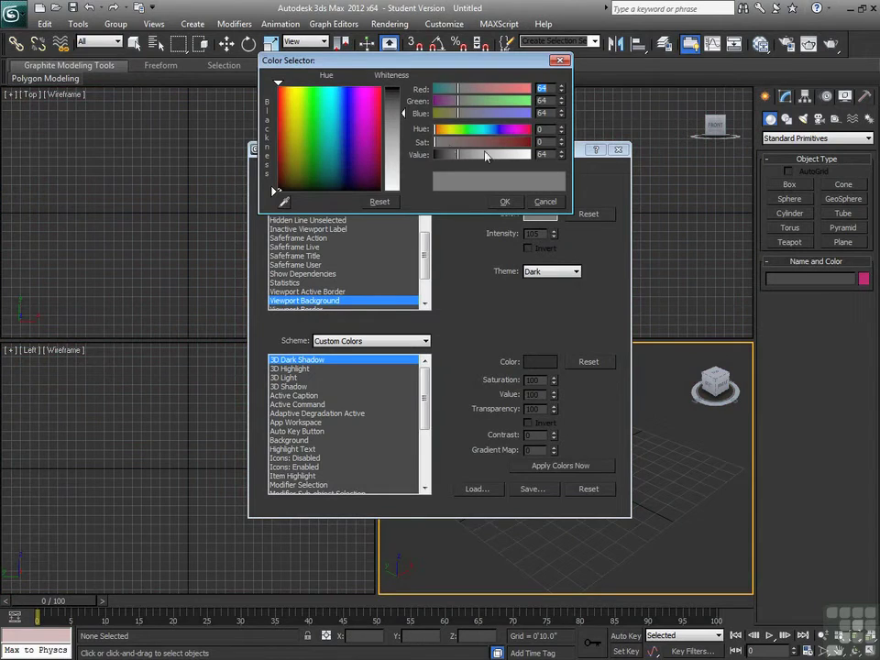
left_click_drag(455, 161, 478, 156)
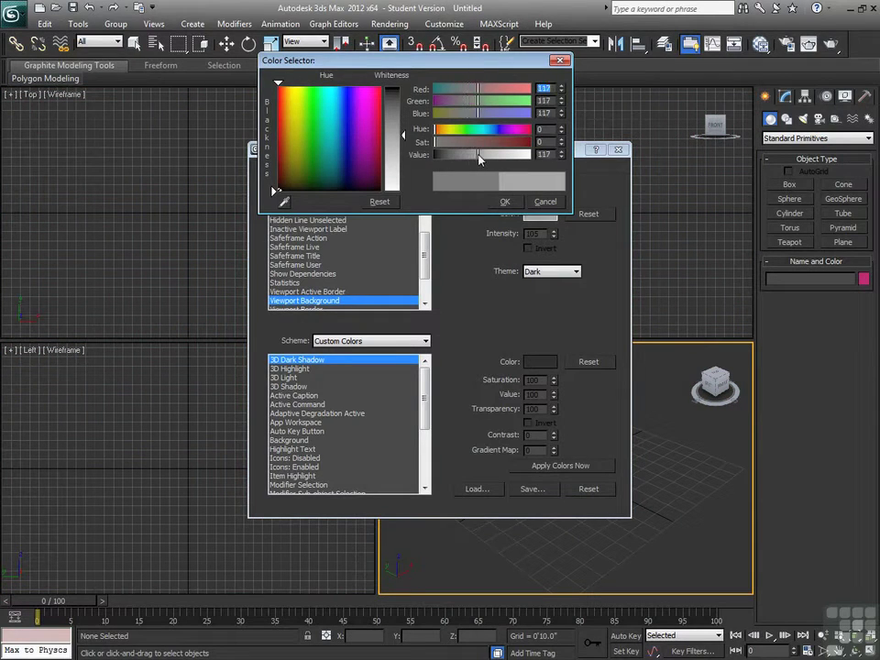
left_click(503, 202)
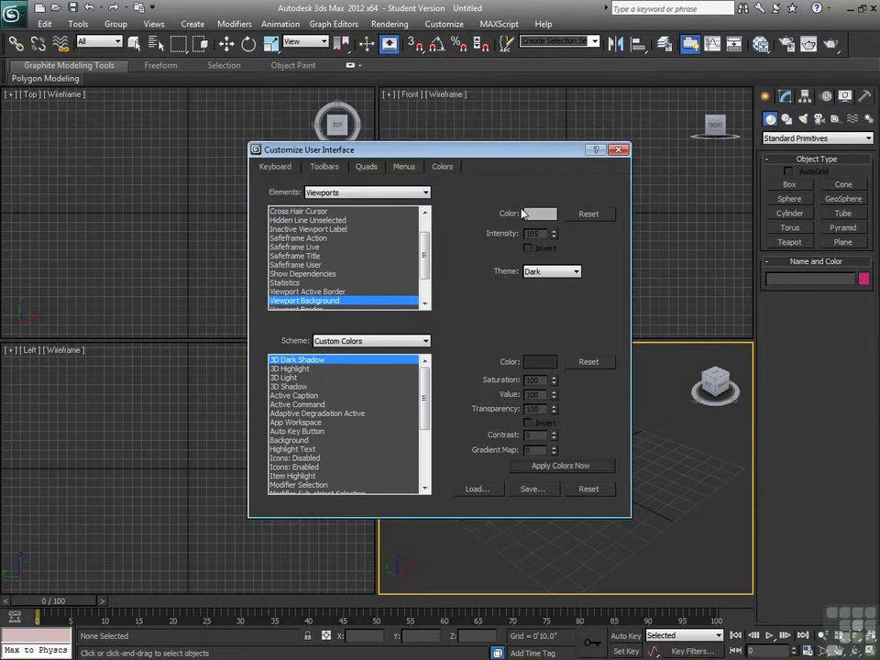
left_click(595, 468)
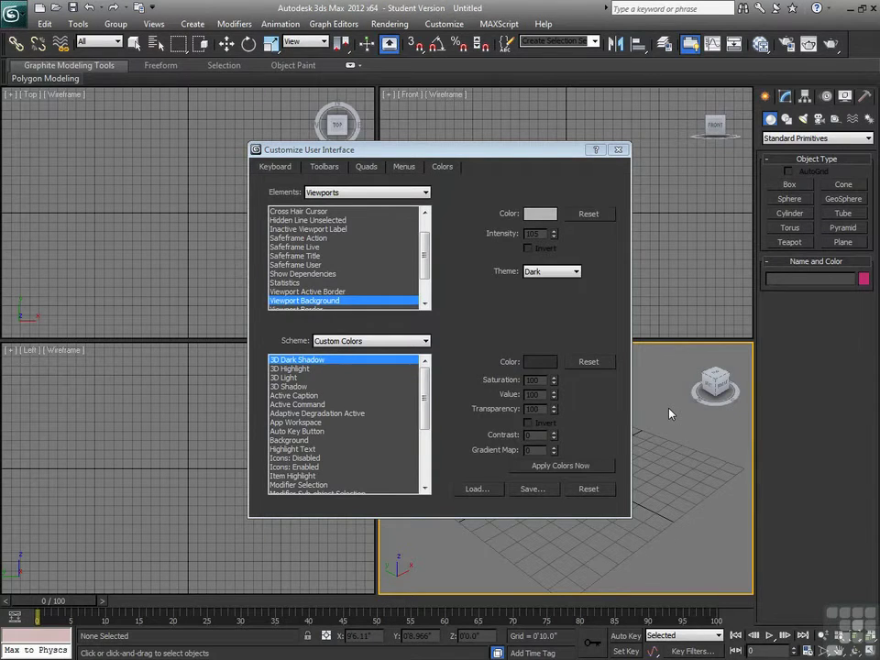
left_click(619, 149)
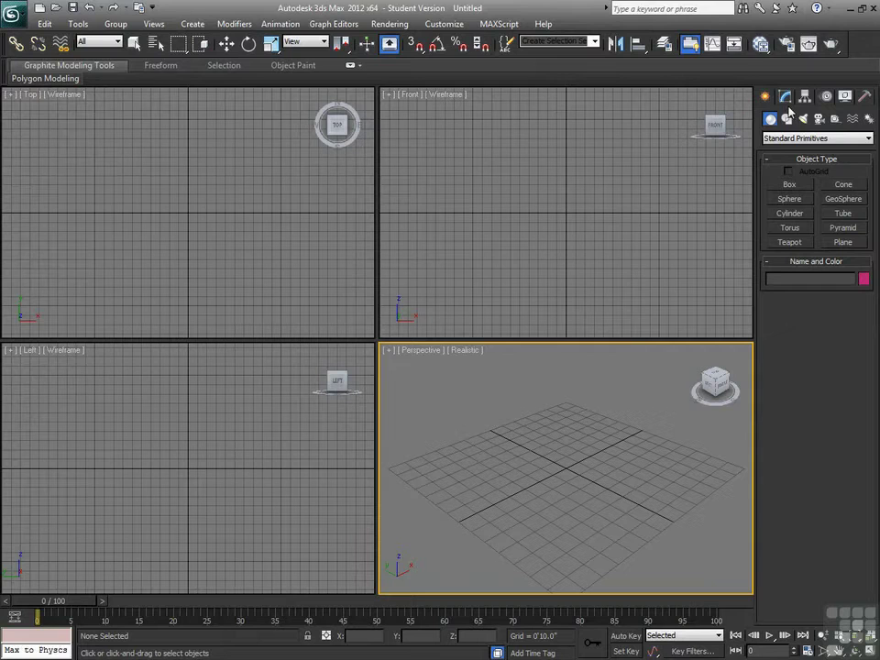
left_click_drag(794, 81, 470, 140)
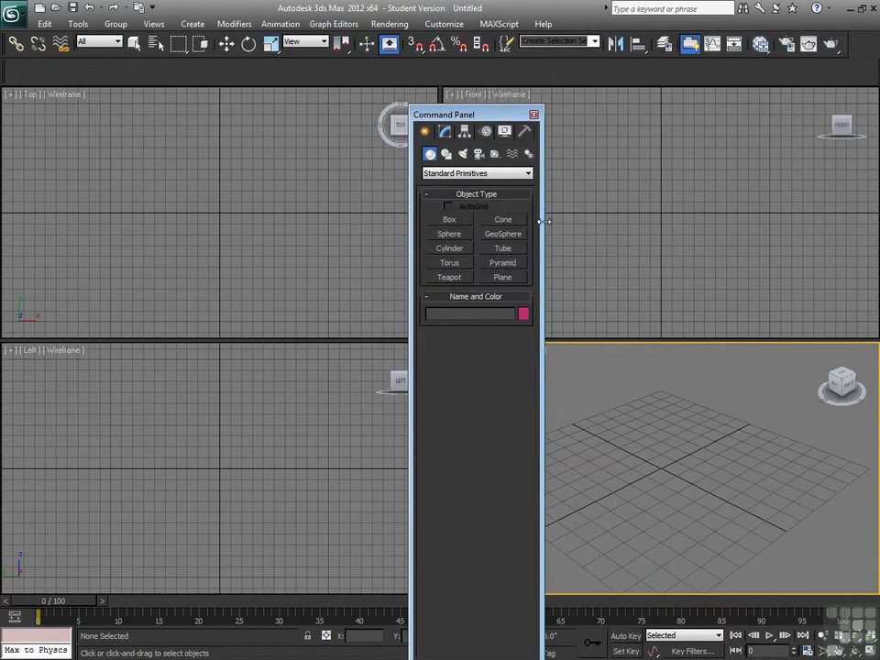
left_click_drag(544, 221, 744, 204)
left_click_drag(699, 117, 516, 362)
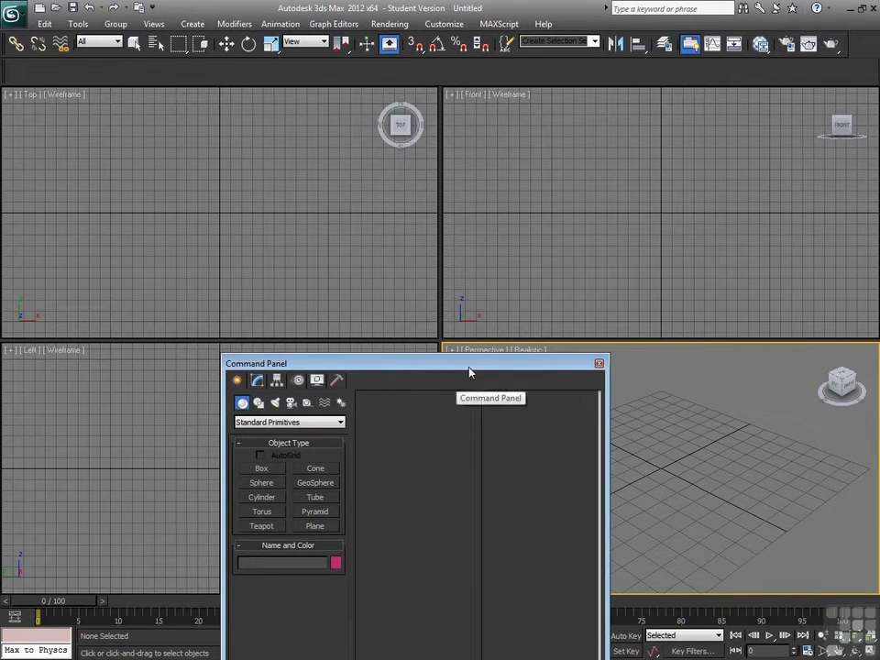
left_click_drag(471, 371, 533, 153)
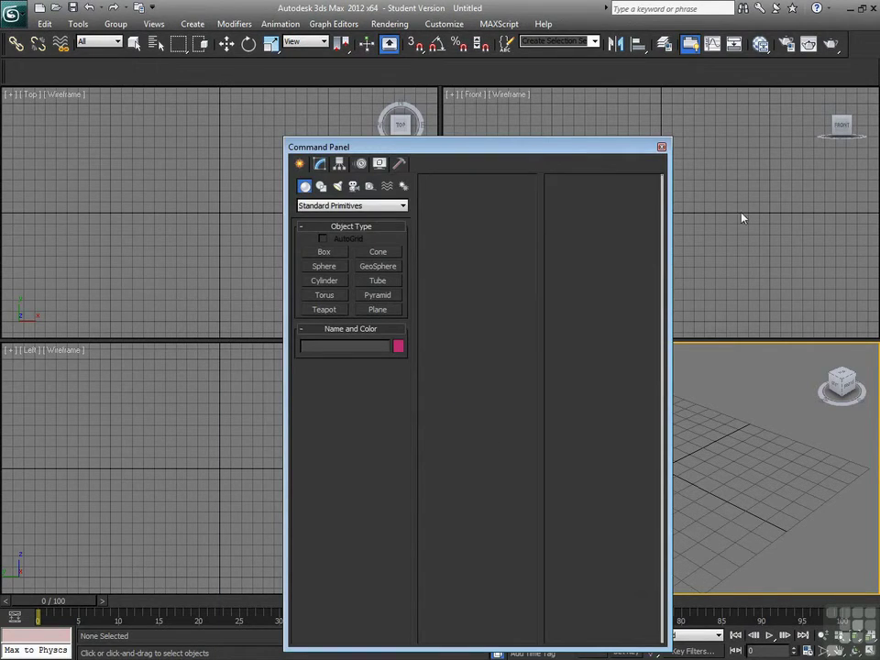
right_click(431, 165)
mouse_move(461, 156)
left_click(584, 198)
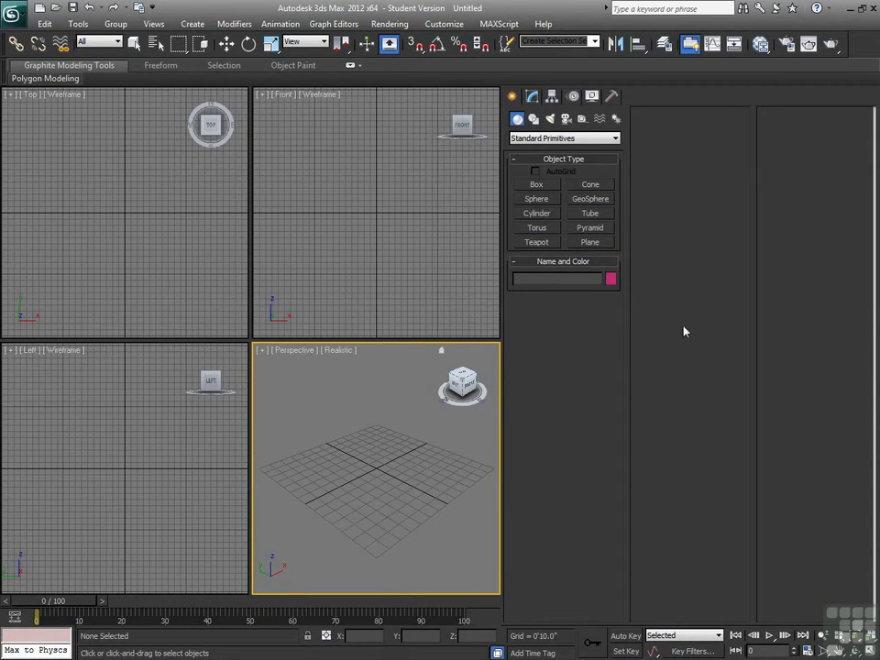
left_click_drag(502, 328, 783, 340)
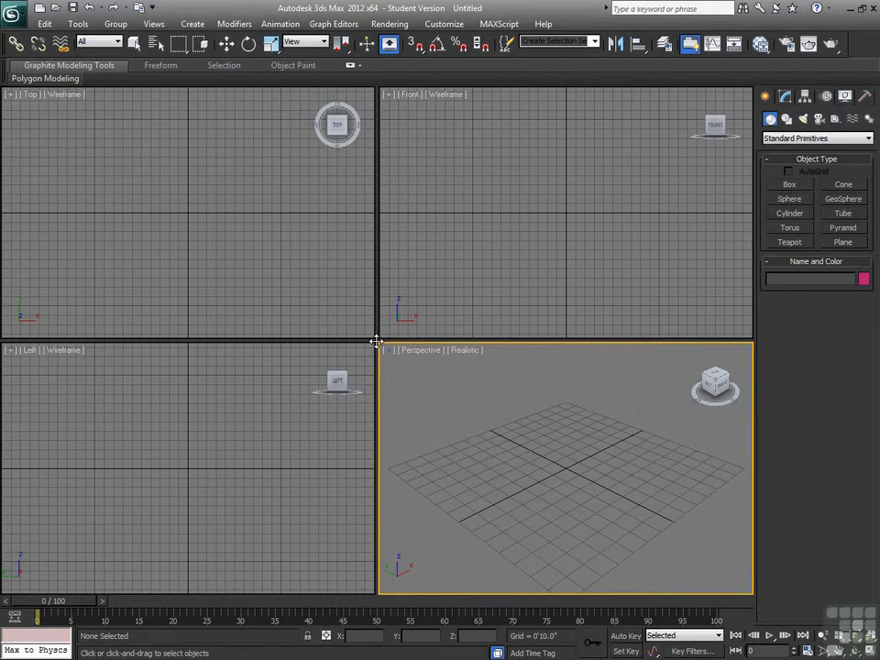
left_click_drag(376, 342, 163, 194)
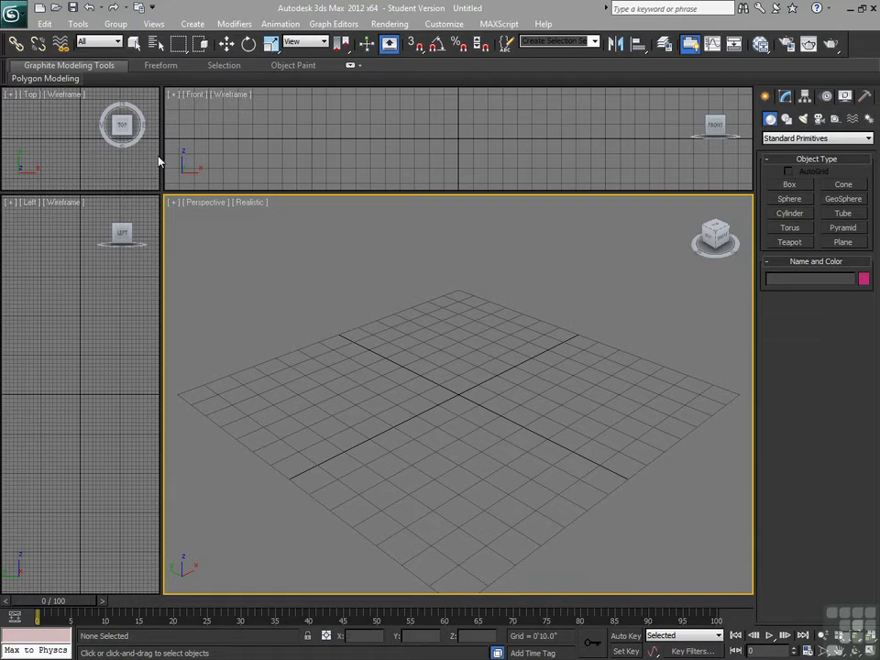
left_click_drag(163, 192, 613, 481)
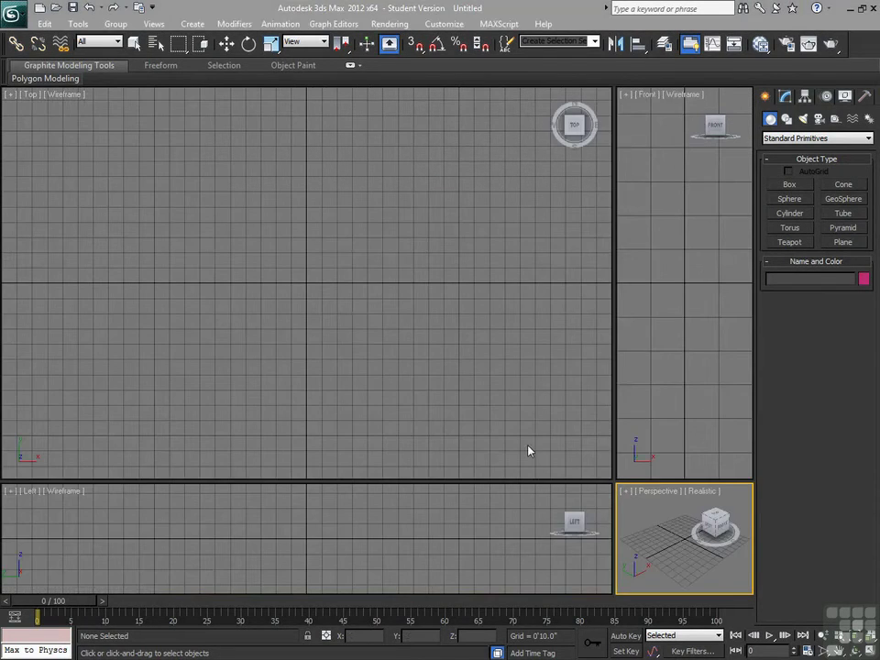
right_click(613, 480)
left_click(647, 472)
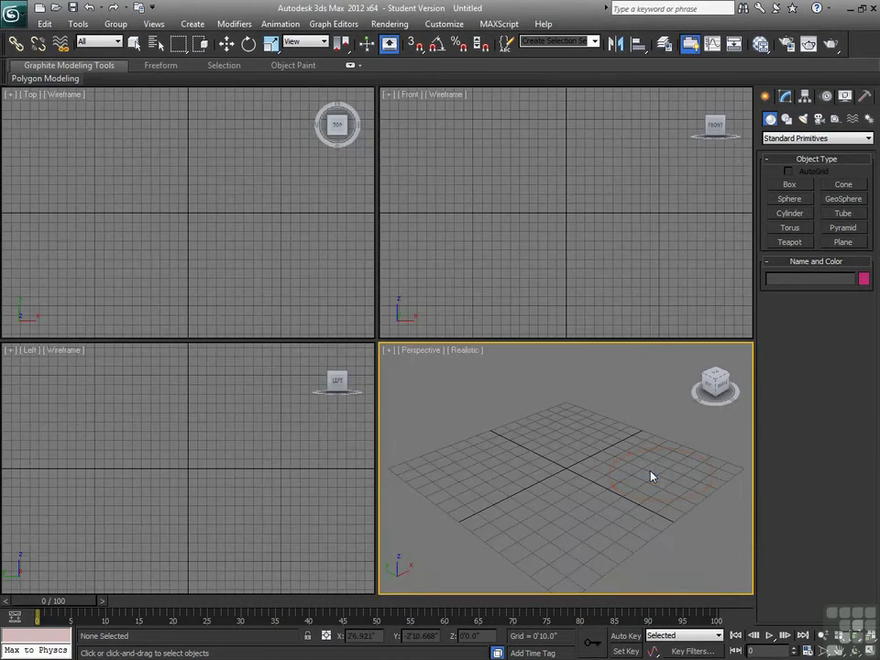
- In Viewport Configuration's Layout tab, apply the three-viewport layout with a wide Left view below
left_click(385, 350)
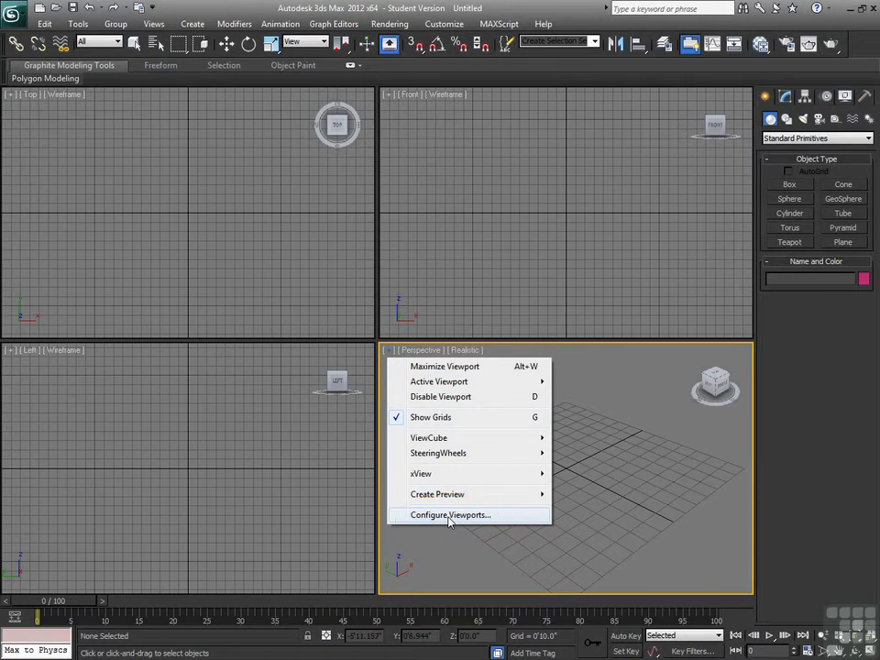
left_click(449, 515)
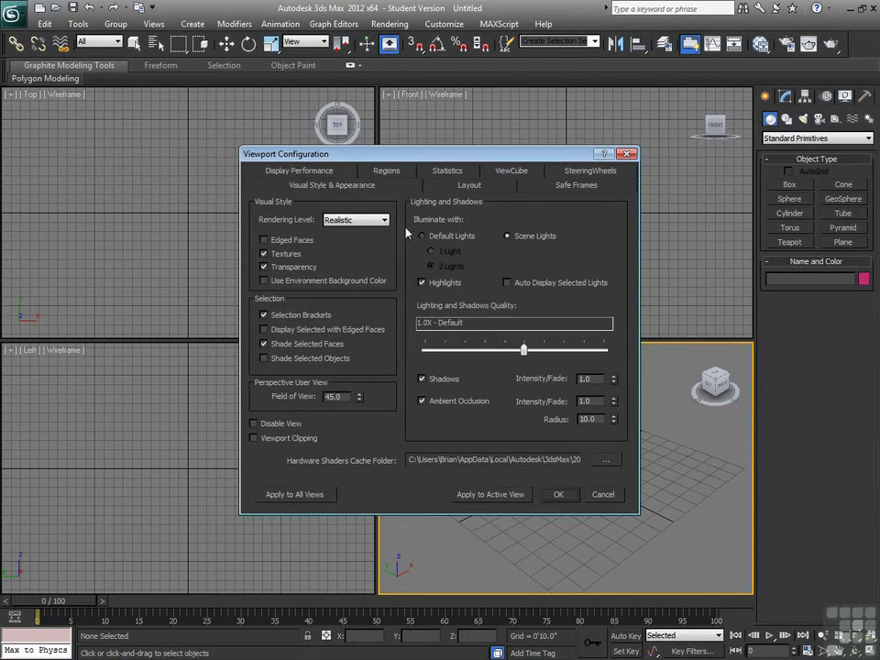
left_click(501, 187)
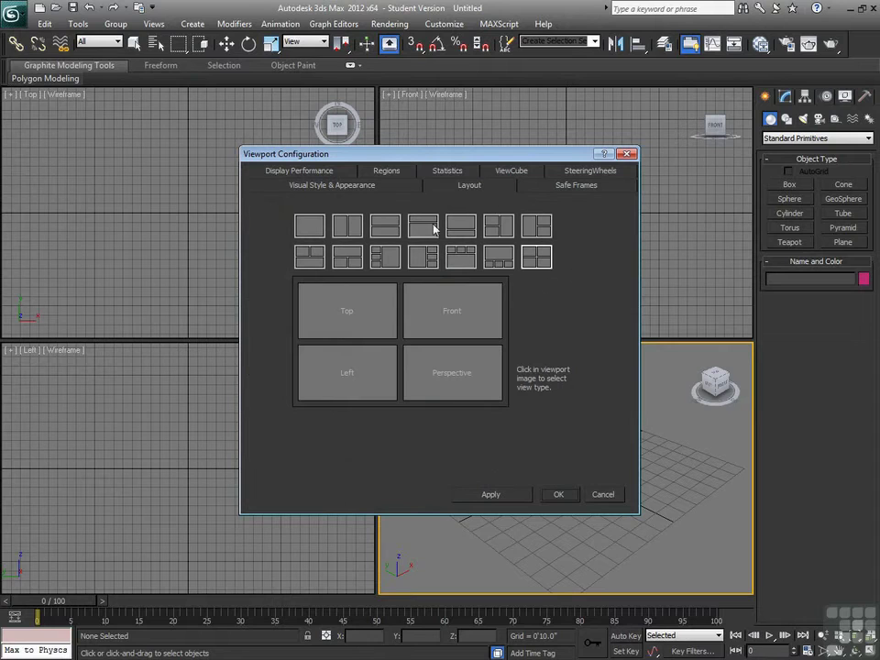
left_click(312, 260)
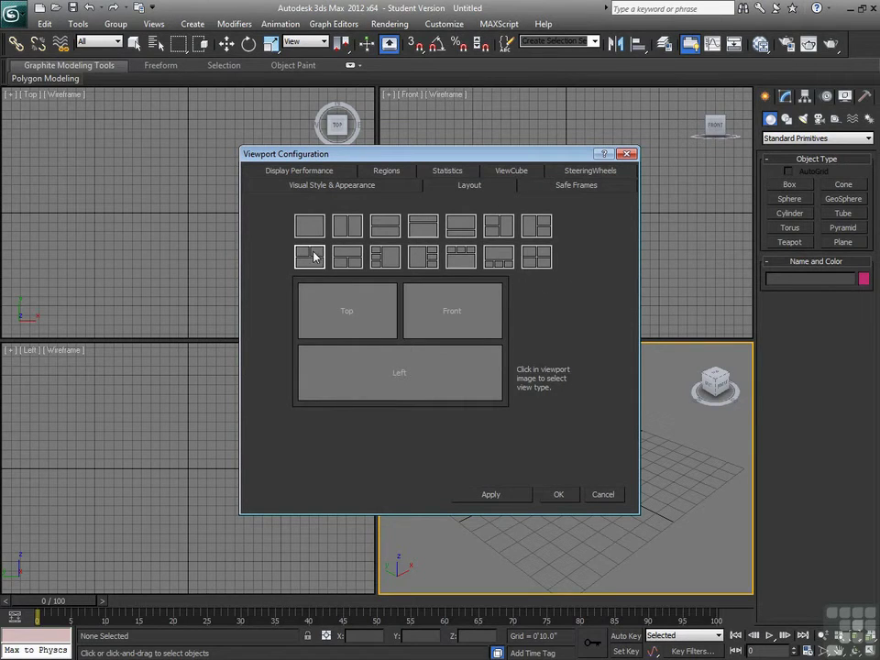
left_click(499, 498)
- Try the two side-by-side layout, then the three-small-over-one-large layout
left_click_drag(426, 160, 754, 120)
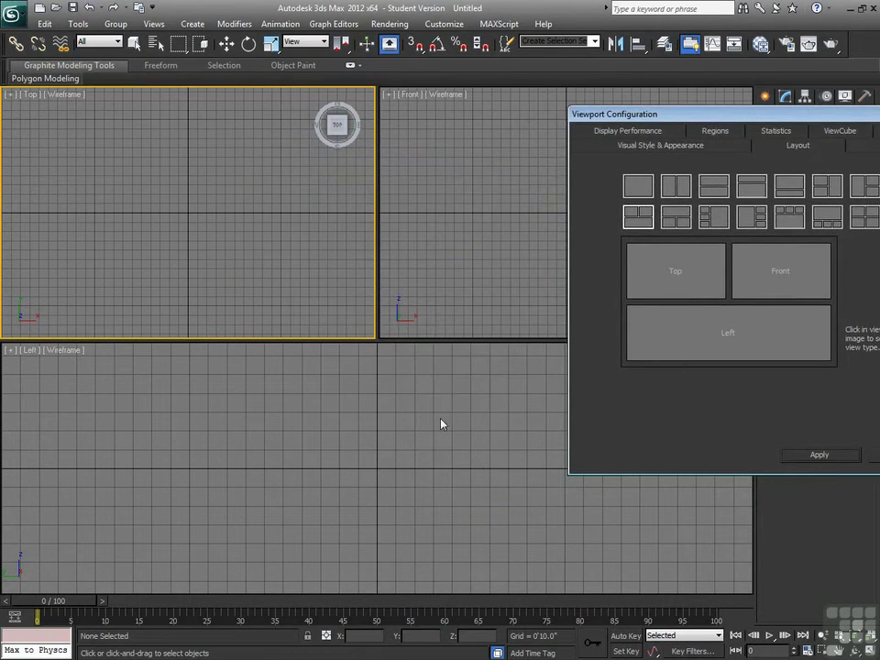
left_click_drag(723, 115, 280, 173)
left_click(376, 184)
left_click(519, 453)
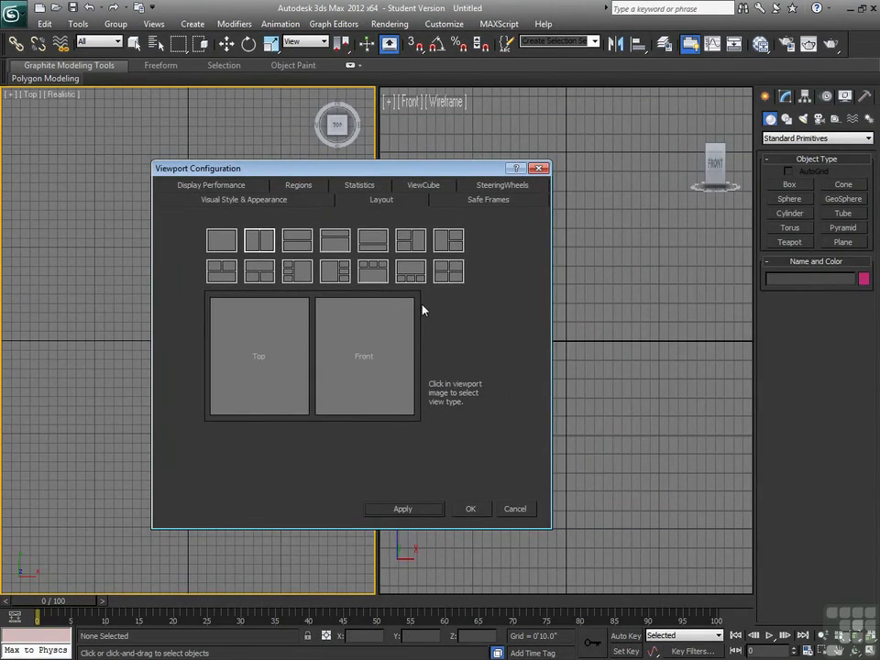
left_click(372, 271)
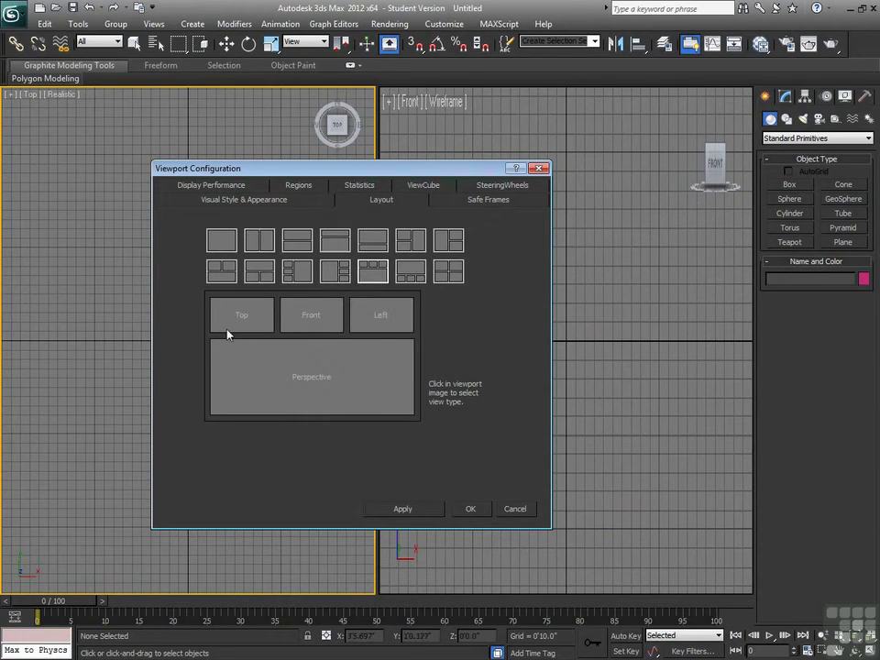
left_click(424, 510)
- Pick the large-top-over-strip layout and set the lower pane to a new Track View
mouse_move(372, 177)
left_mouse_down()
mouse_move(795, 174)
mouse_move(586, 111)
mouse_move(373, 199)
left_mouse_up()
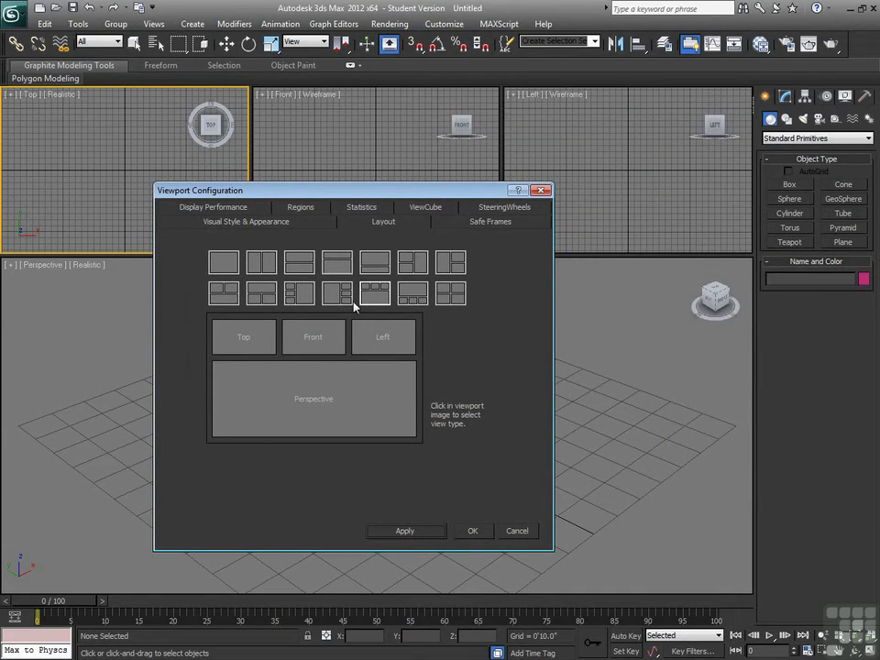
left_click(375, 263)
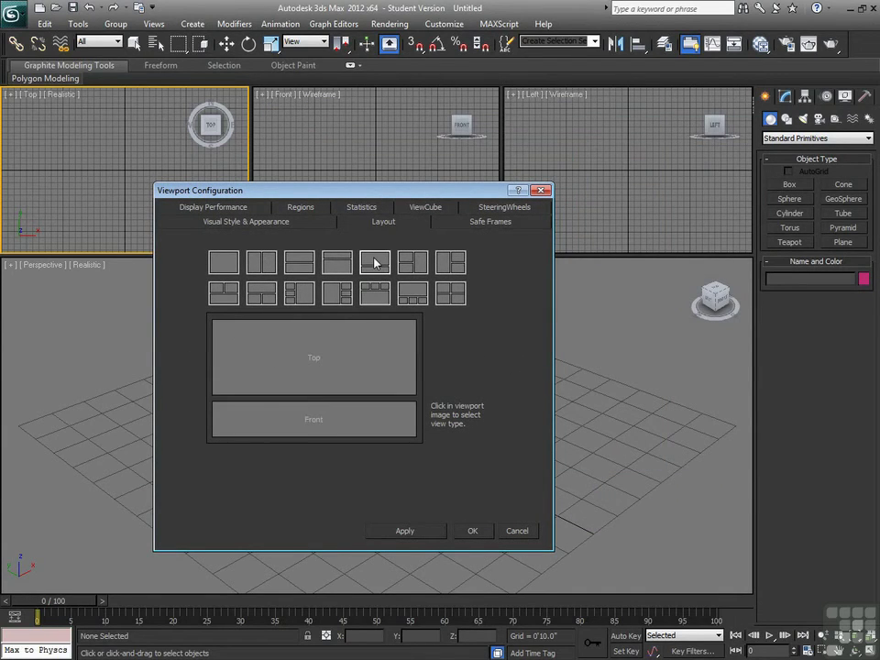
left_click(321, 420)
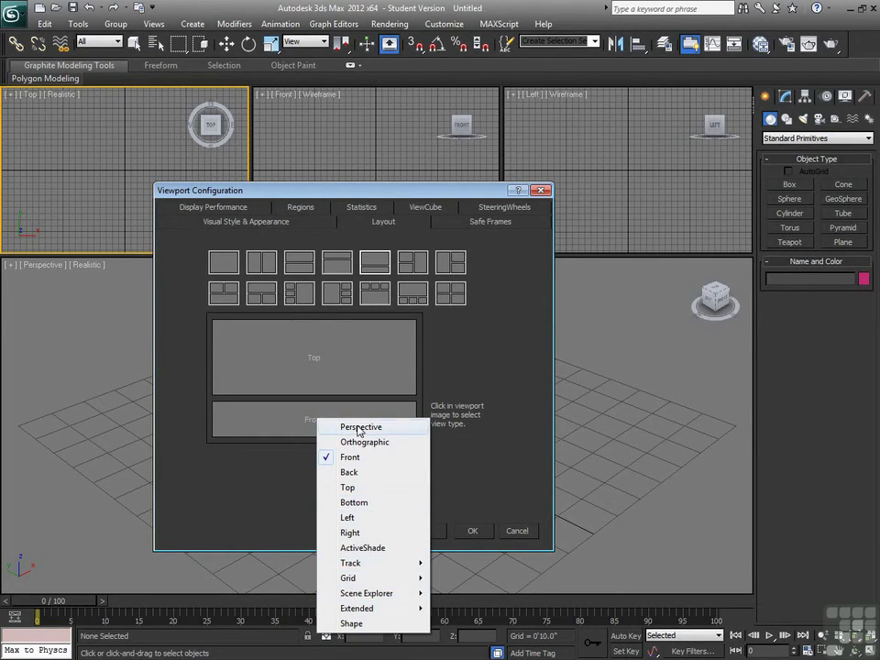
mouse_move(361, 564)
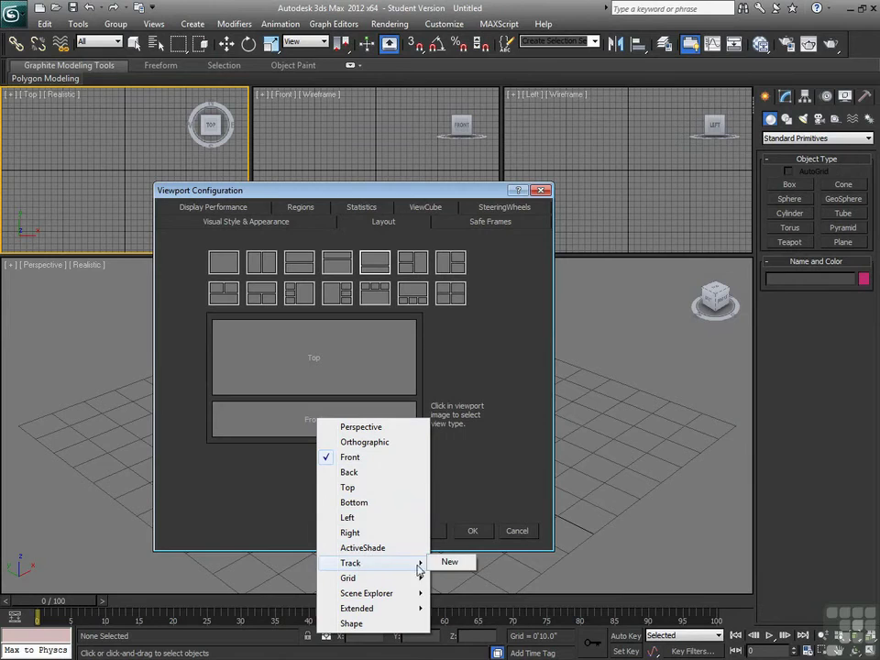
left_click(449, 563)
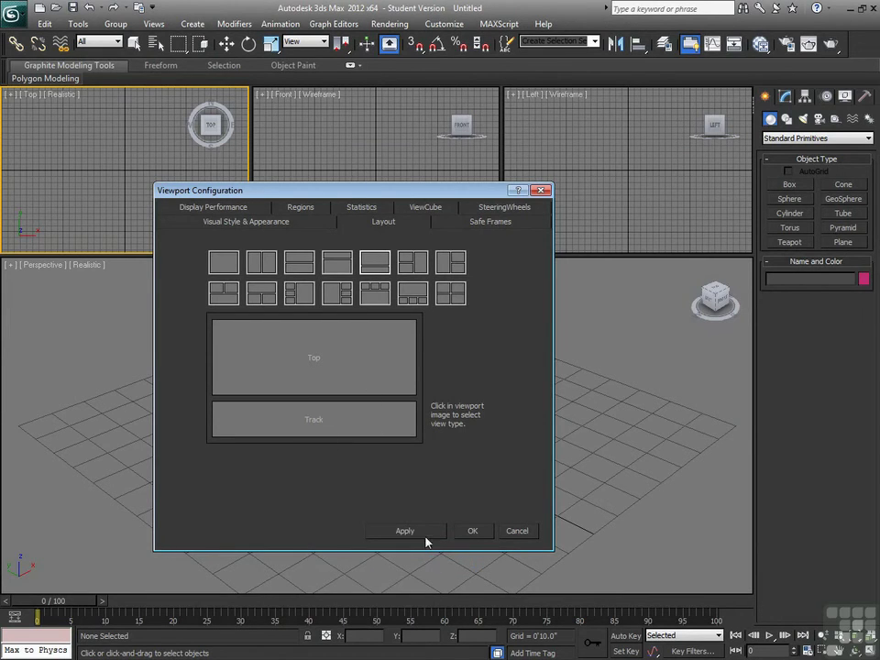
- Confirm the Top-over-Track View layout, switch the upper view to Perspective and orbit it
left_click(472, 531)
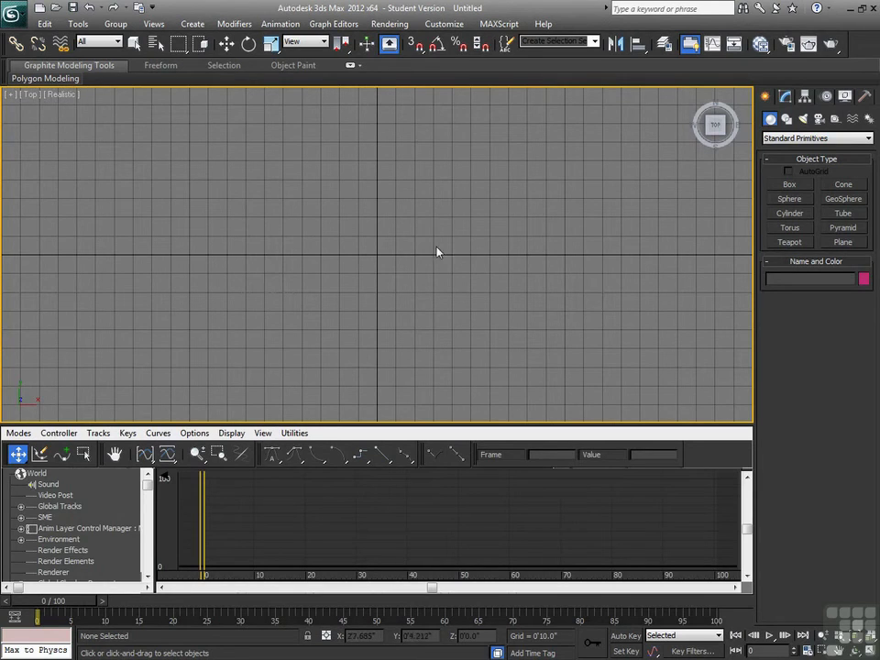
left_click(30, 94)
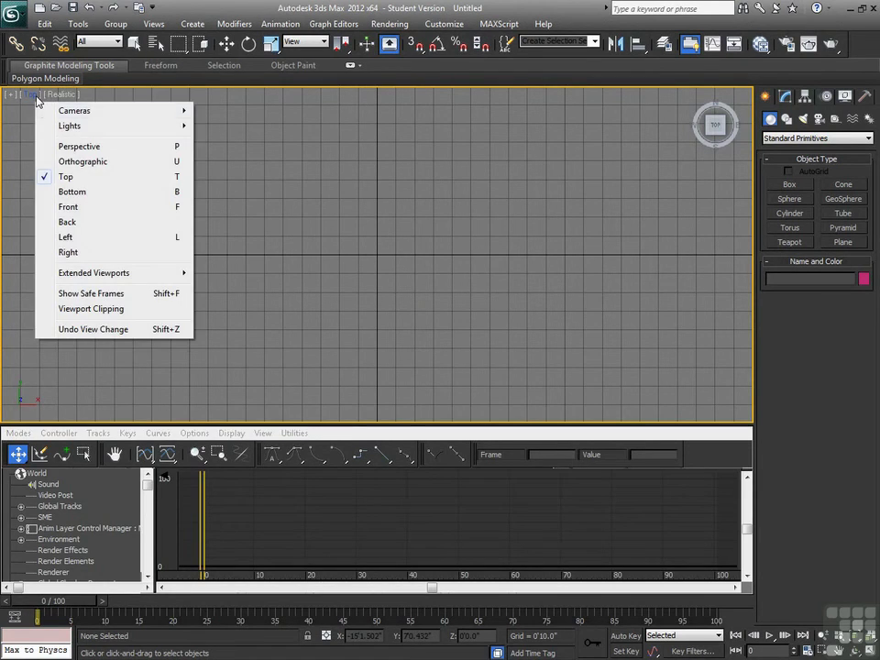
left_click(78, 149)
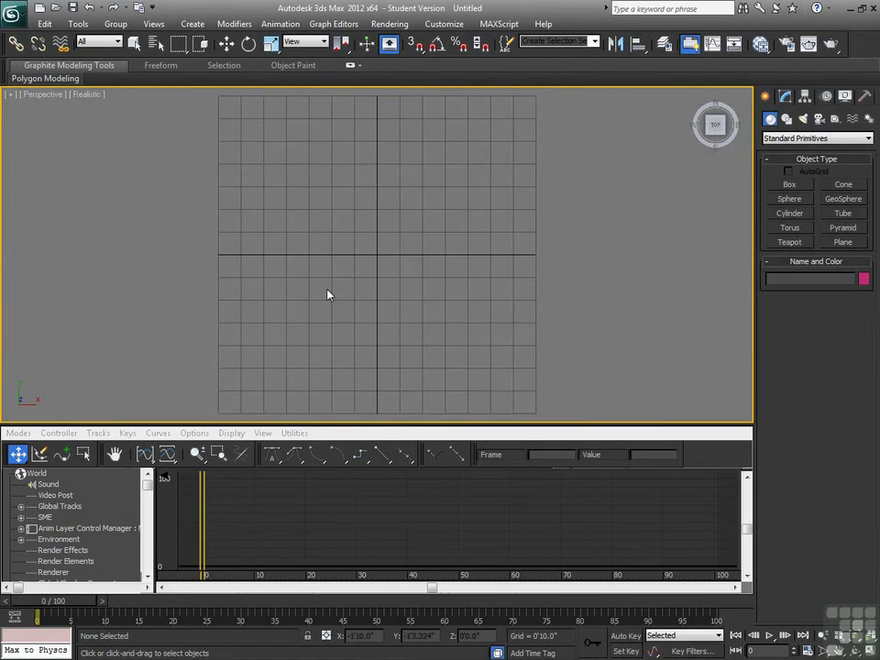
middle_click_drag(328, 294, 215, 251, "alt")
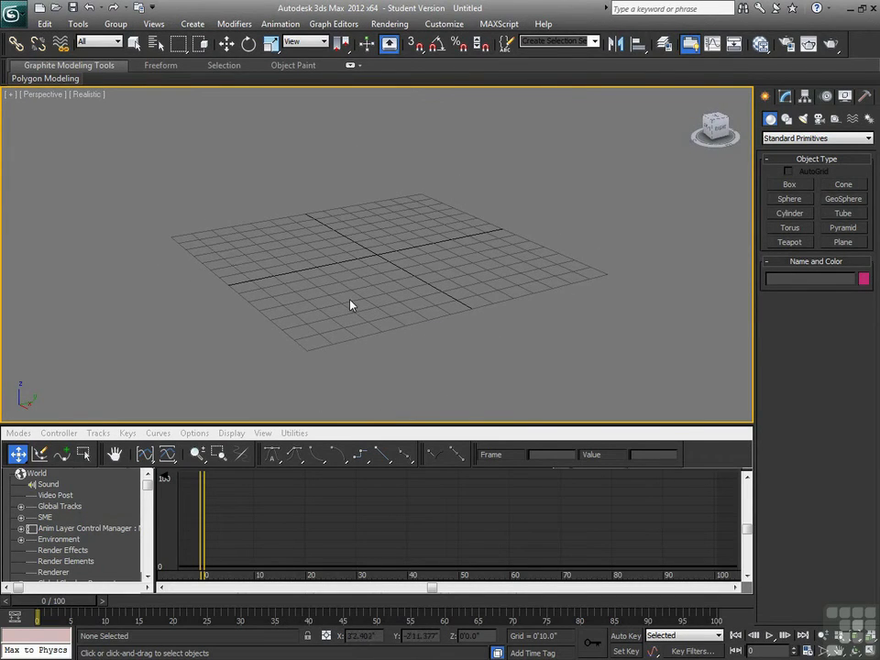
- Open the viewport layout settings and pick the four equal panes layout
left_click(12, 94)
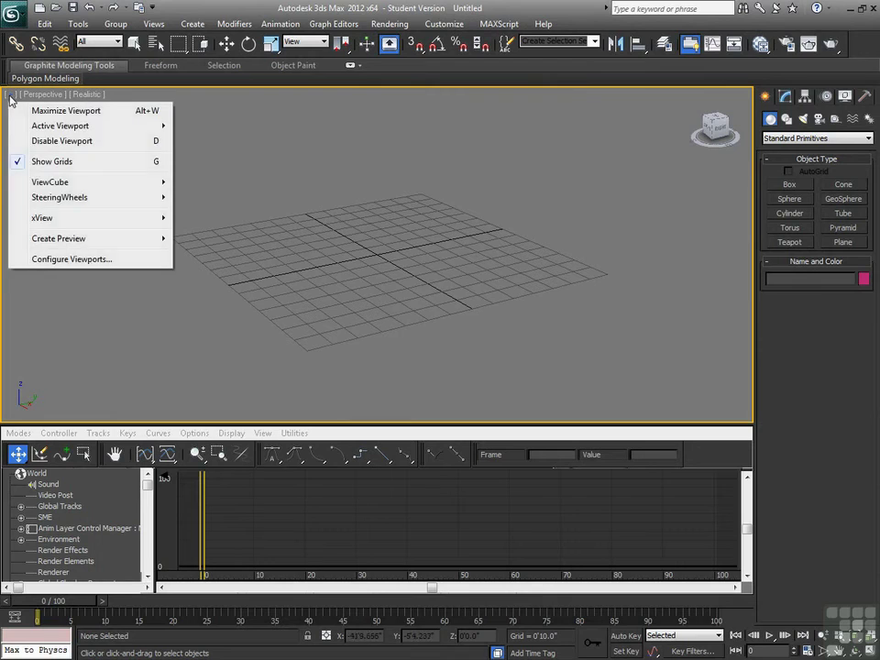
left_click(66, 259)
left_click(536, 257)
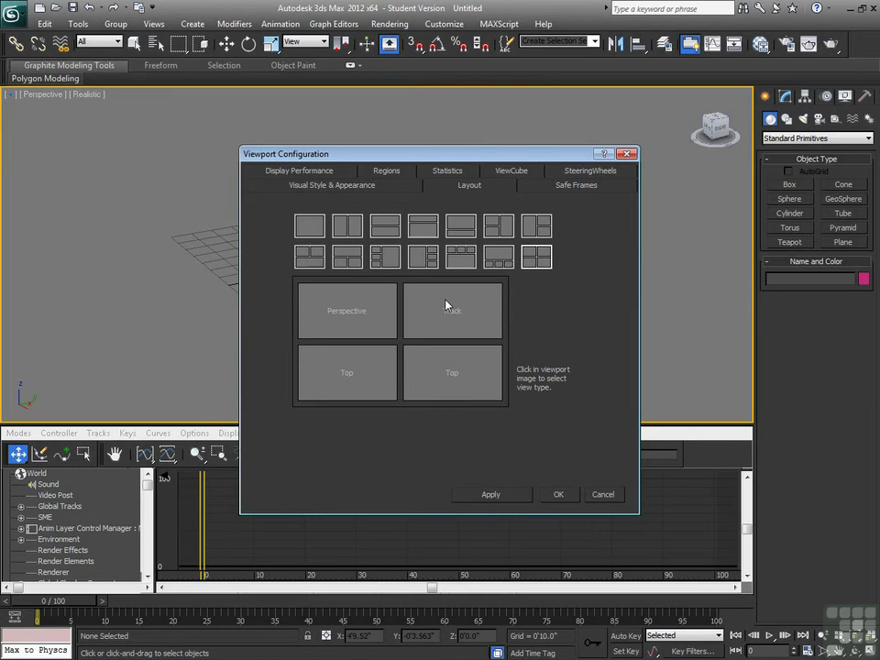
- Assign Top, Front, Left and Perspective to the four panes, apply, and confirm
left_click(454, 372)
left_click(502, 382)
left_click(348, 318)
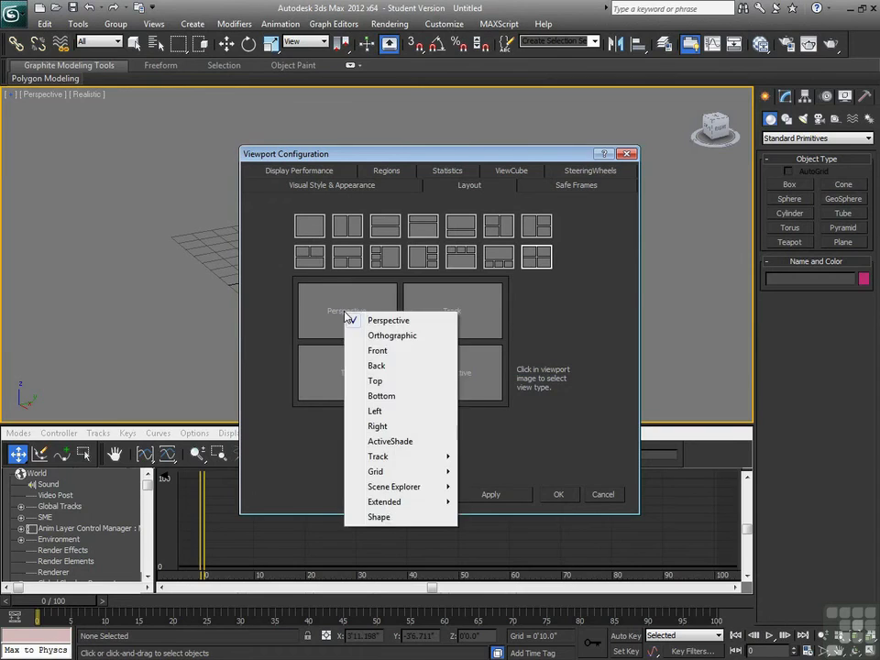
left_click(375, 380)
left_click(452, 302)
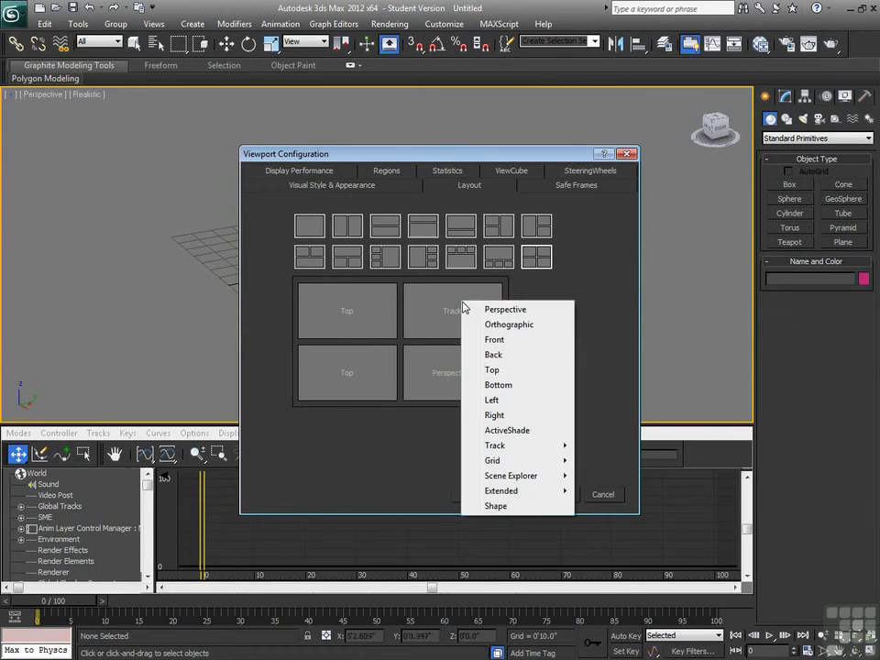
left_click(500, 338)
left_click(359, 372)
left_click(389, 470)
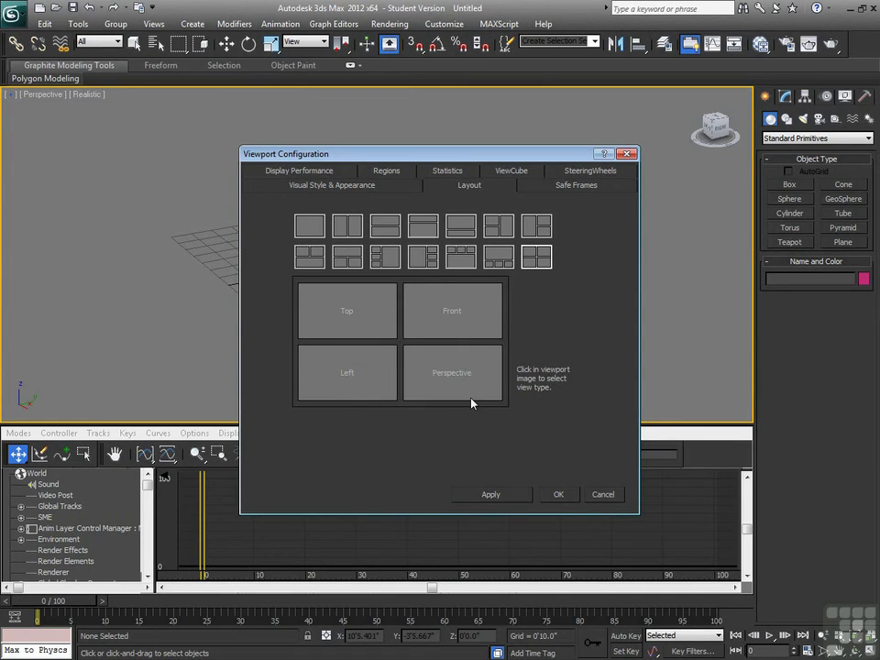
left_click(508, 498)
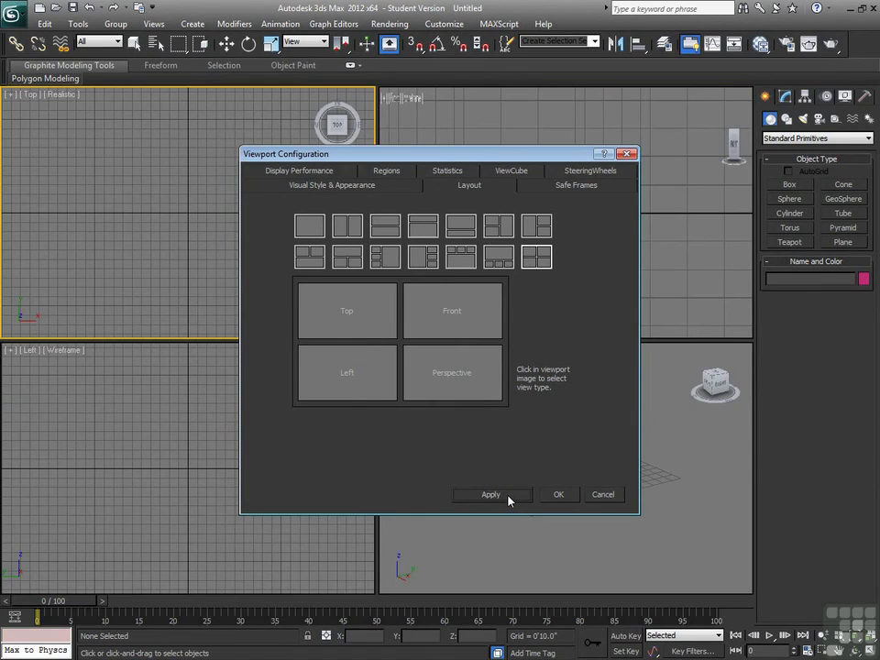
left_click(558, 494)
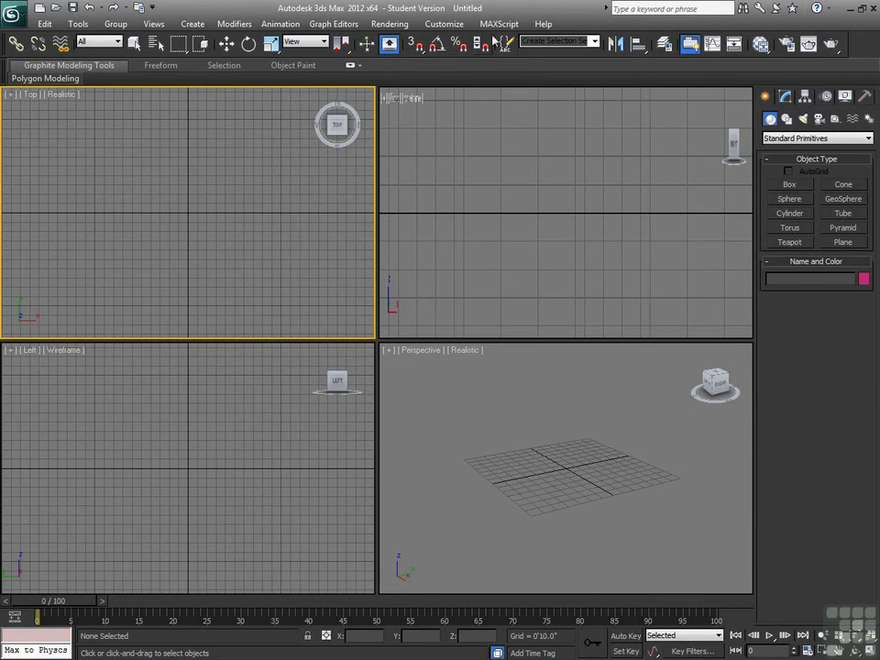
- Load the DefaultUI.ui custom UI scheme and acknowledge the restart notice
left_click(444, 24)
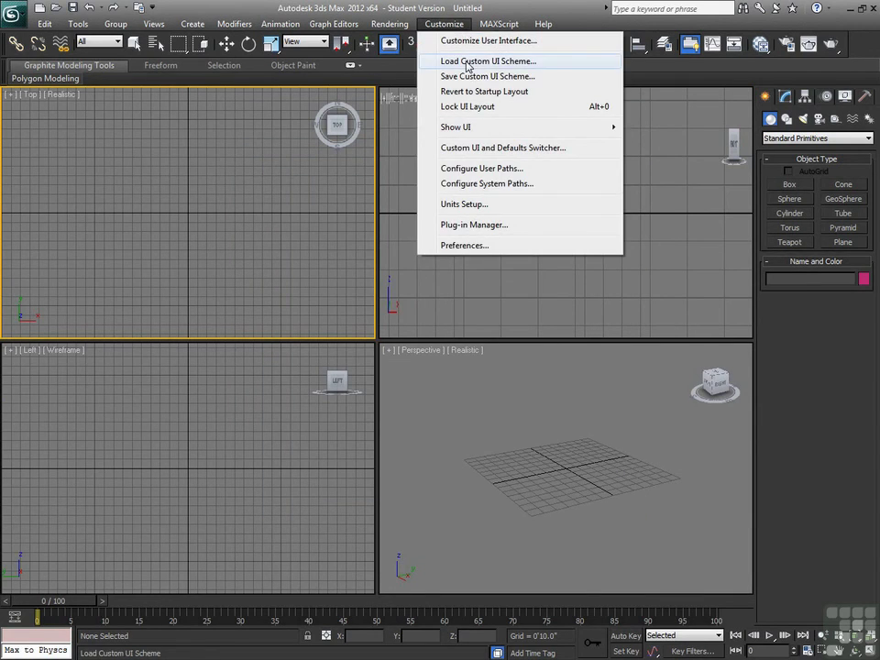
left_click(467, 62)
left_click(44, 195)
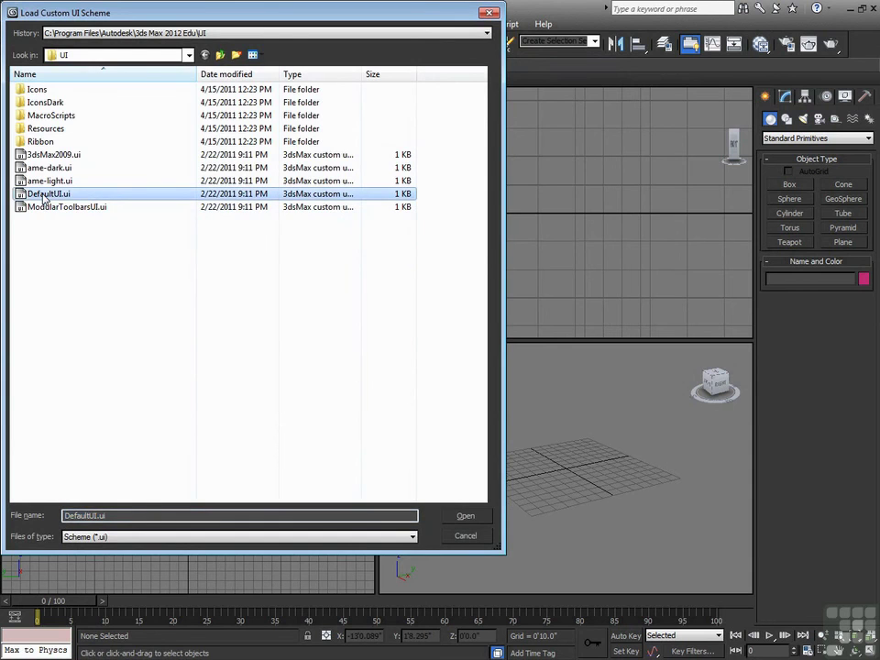
left_click(466, 517)
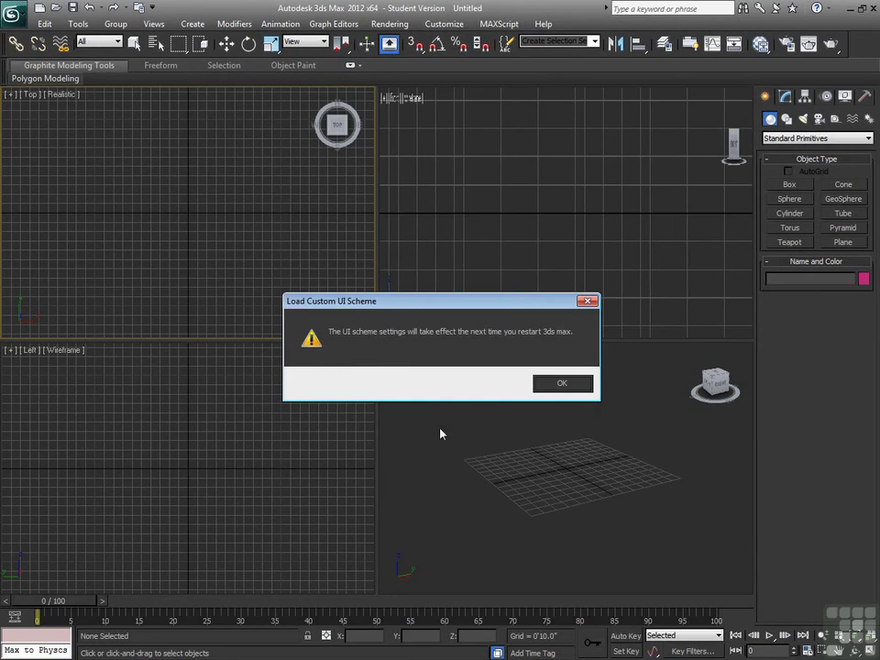
left_click(580, 384)
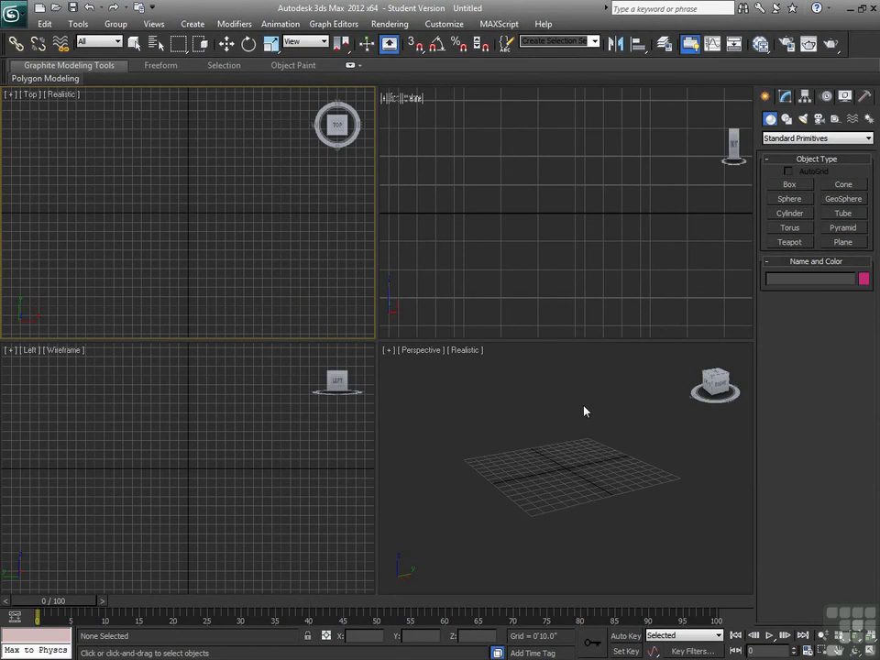
- Activate the Perspective viewport and zoom in on its grid
left_click(690, 358)
scroll(641, 385, "up", 4)
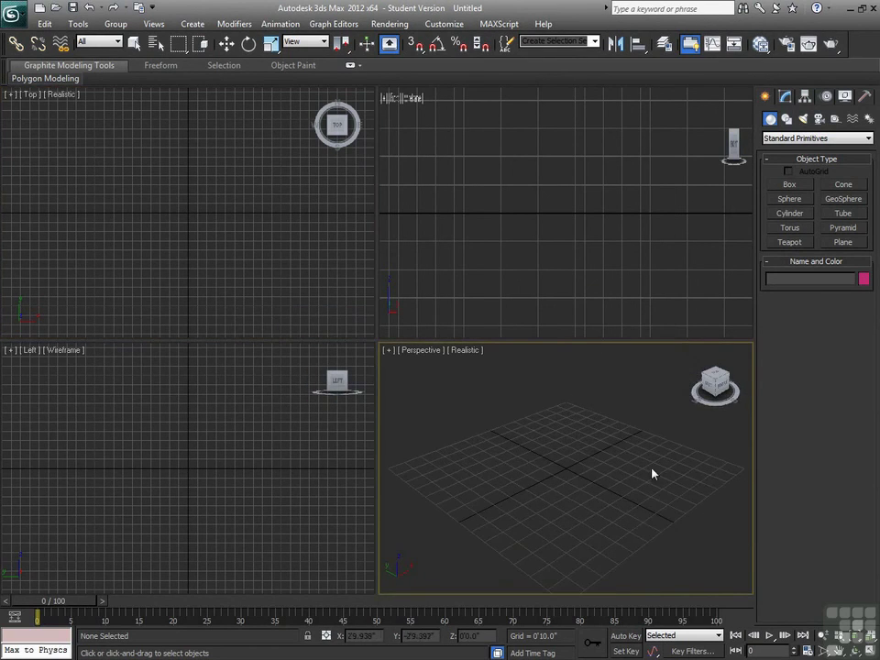